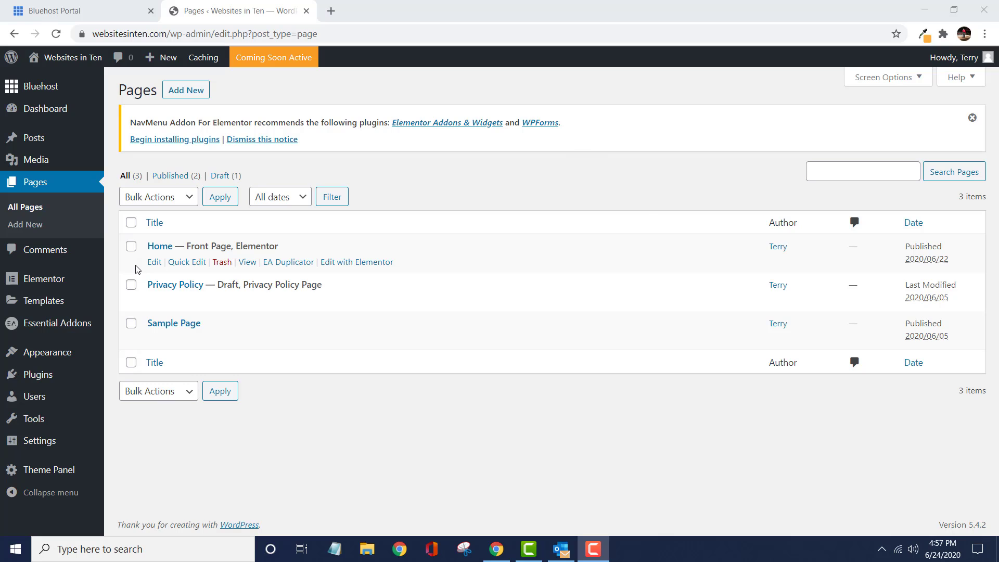
# - View the Home page from the list of pages
pyautogui.moveTo(59, 71)
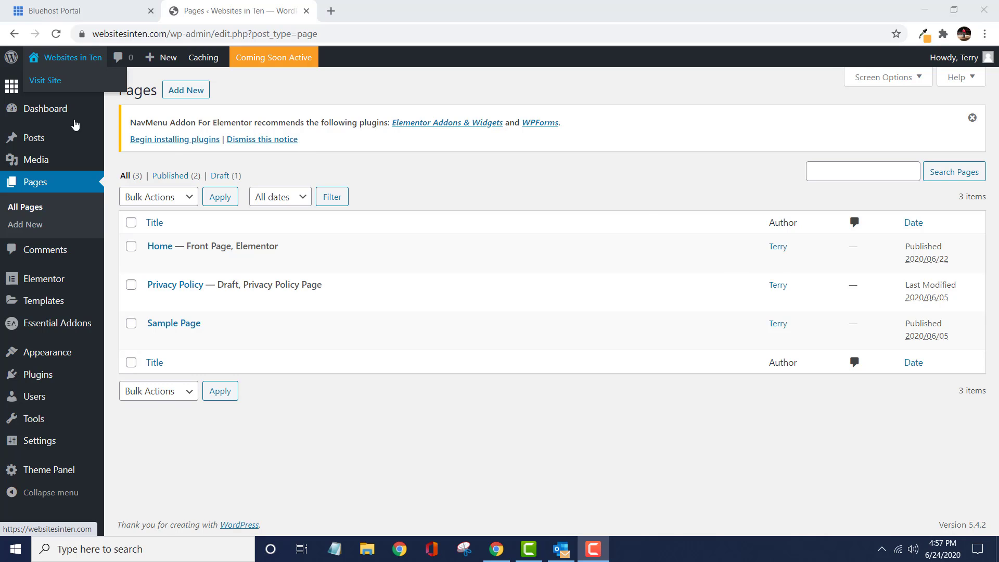
pyautogui.moveTo(151, 273)
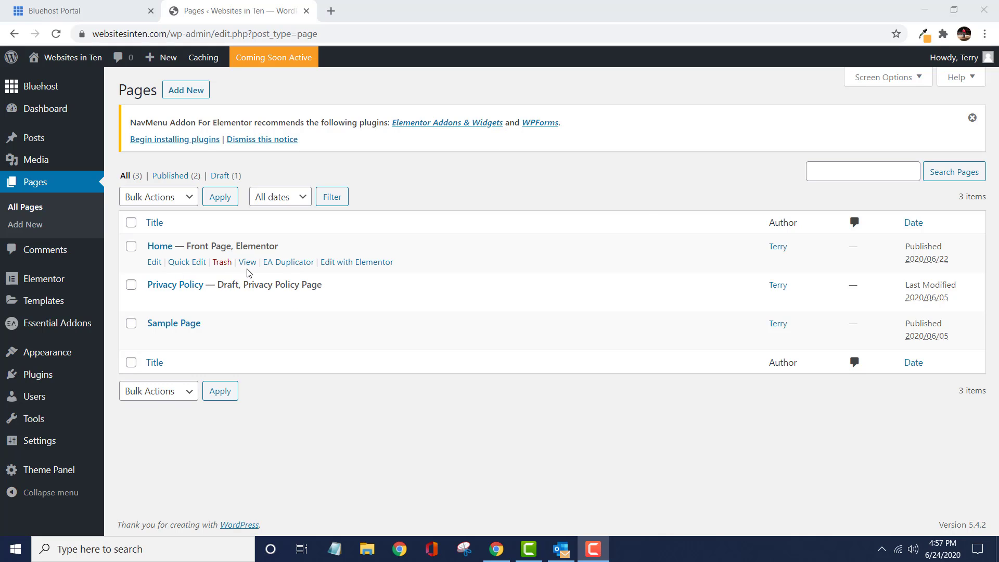
pyautogui.click(248, 262)
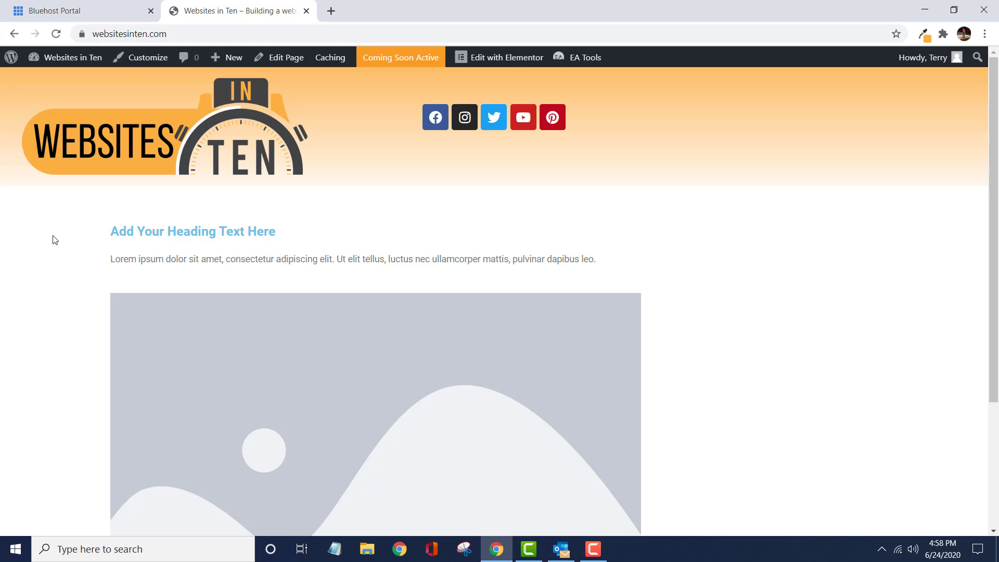
# - Open the General Styling settings under General Options in the site customizer
pyautogui.click(156, 58)
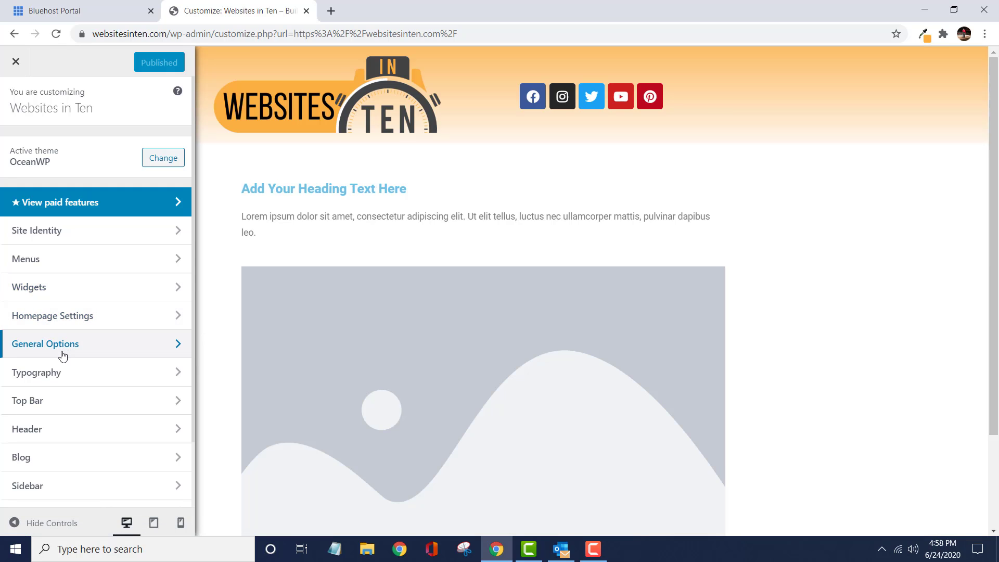
pyautogui.click(63, 356)
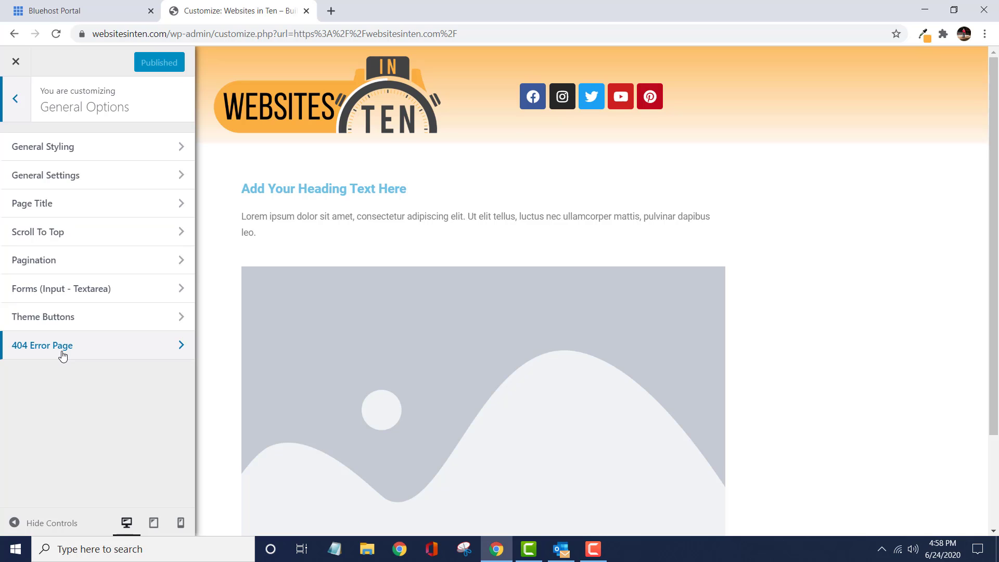
pyautogui.click(75, 148)
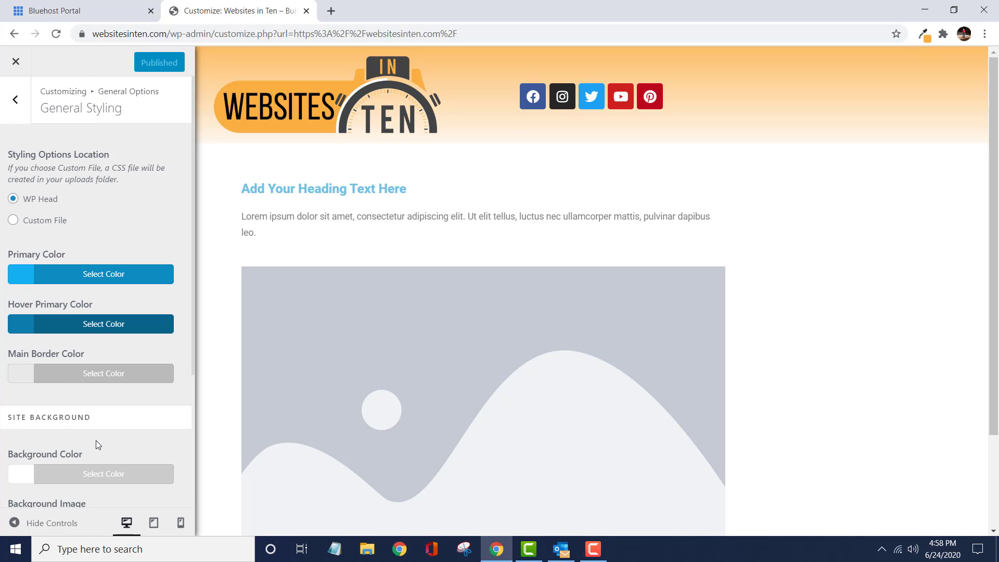
pyautogui.scroll(-3, 96, 441)
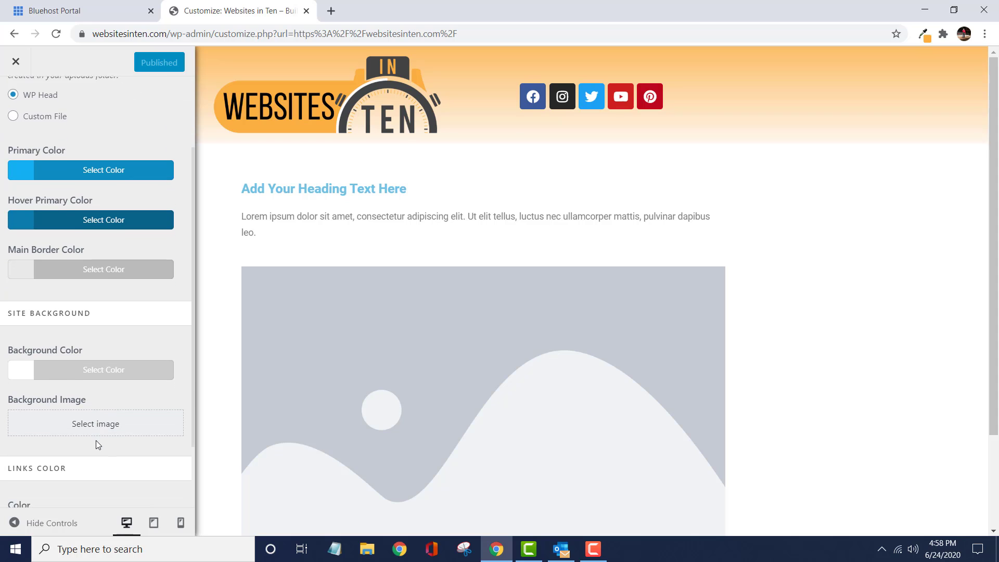
pyautogui.scroll(-1, 96, 440)
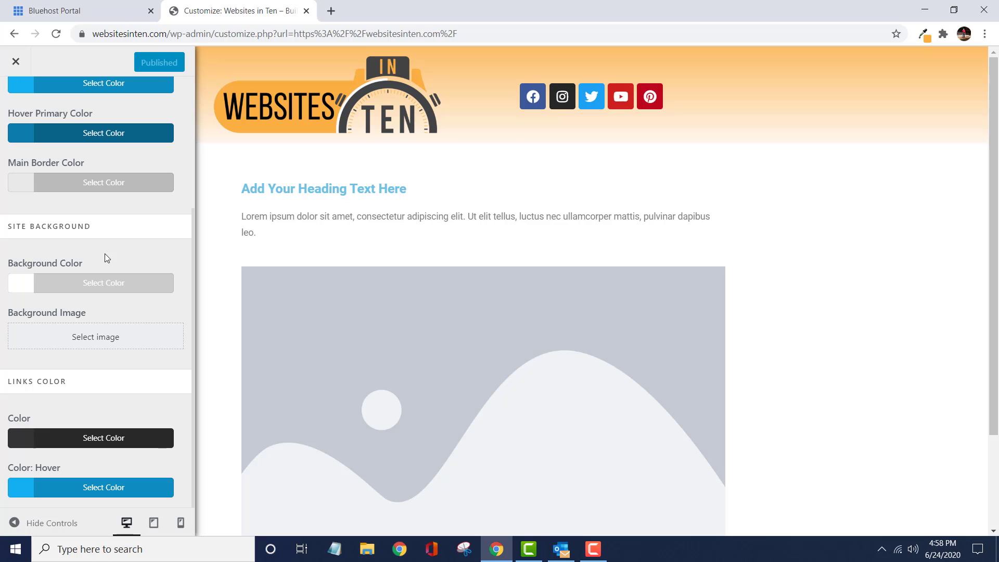
# - Set the site's background color to #fbaf43, copying the hex value from the Eye Dropper extension
pyautogui.click(24, 292)
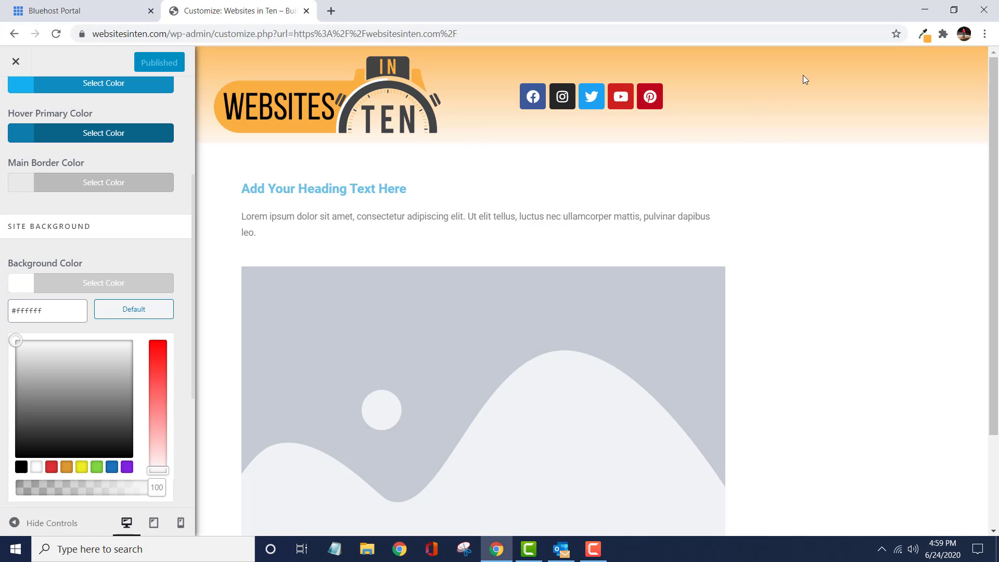
pyautogui.click(924, 35)
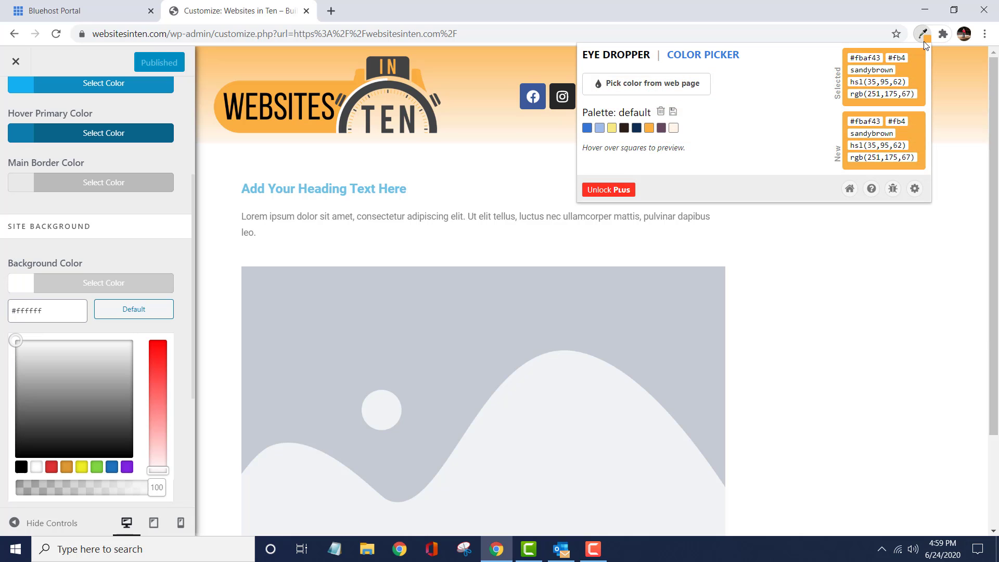
pyautogui.doubleClick(881, 59)
pyautogui.click(371, 245)
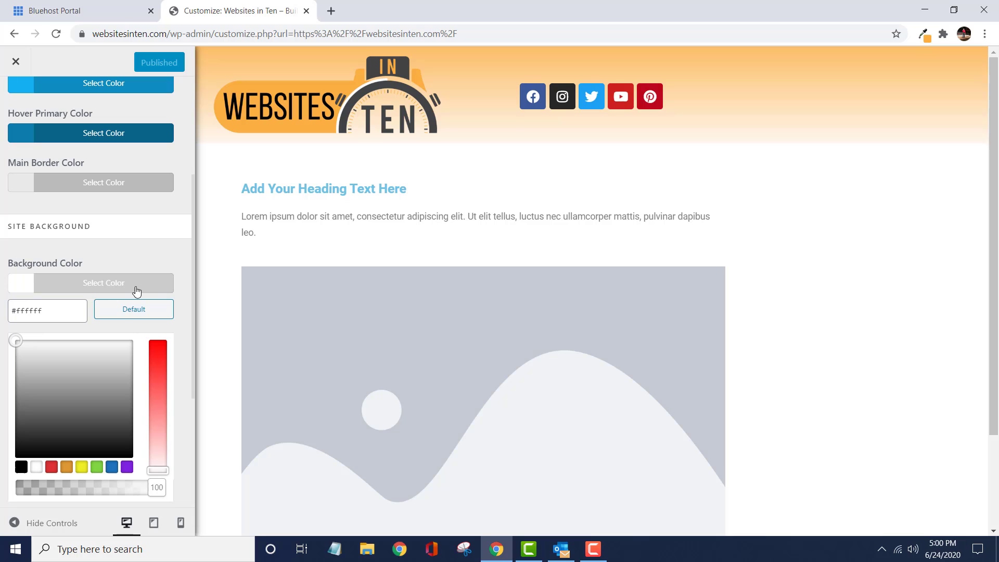
pyautogui.click(55, 313)
pyautogui.doubleClick(55, 314)
pyautogui.rightClick(55, 314)
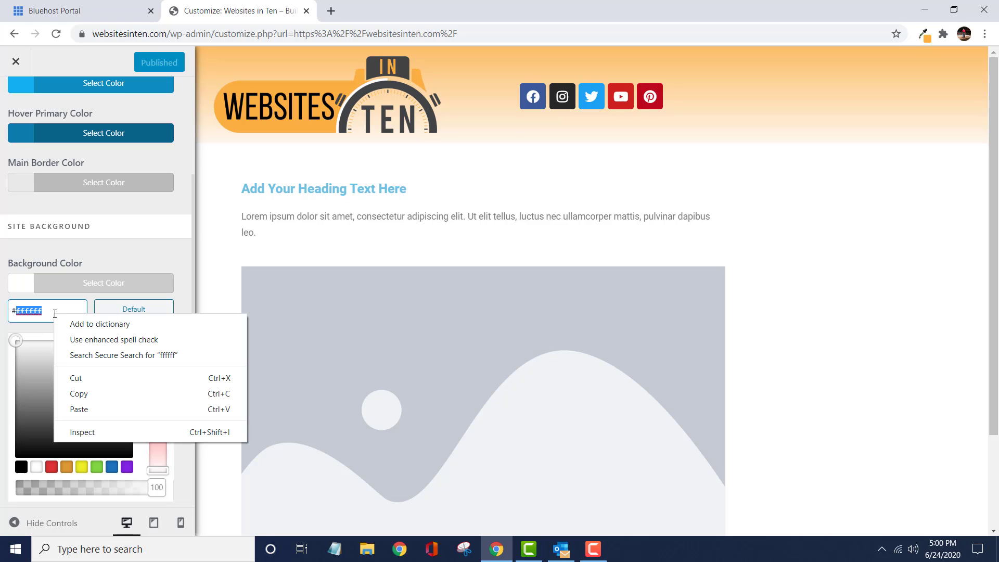
pyautogui.click(78, 410)
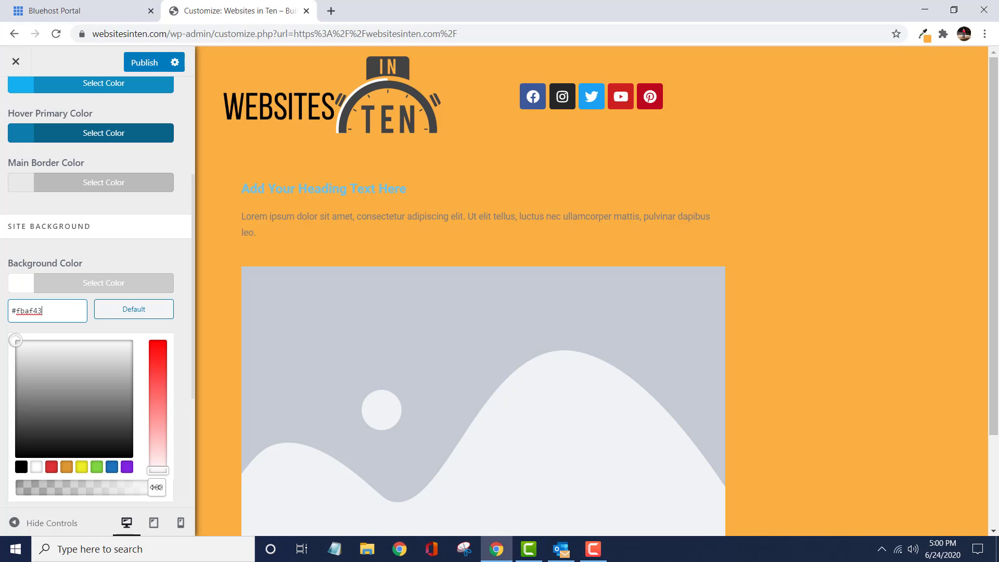
pyautogui.press('Return')
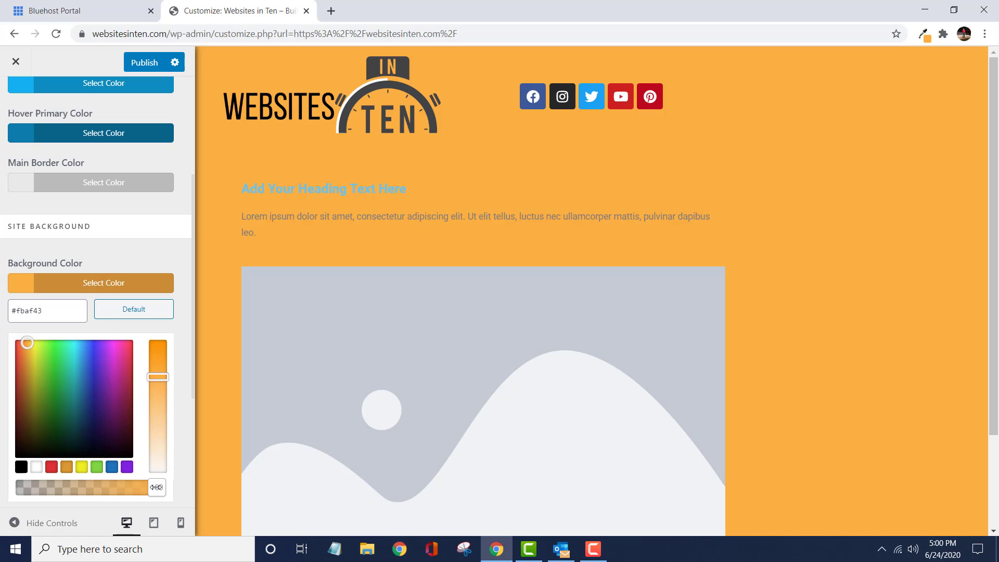
# - Lower the site background color's opacity to 9, then publish the change and close the customizer
pyautogui.moveTo(156, 488); pyautogui.dragTo(36, 496)
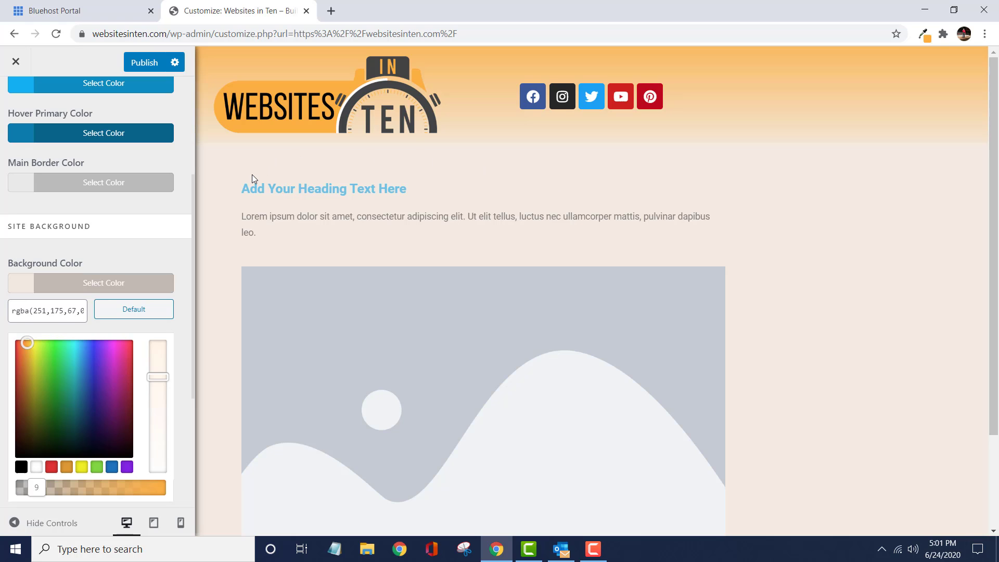
pyautogui.click(139, 61)
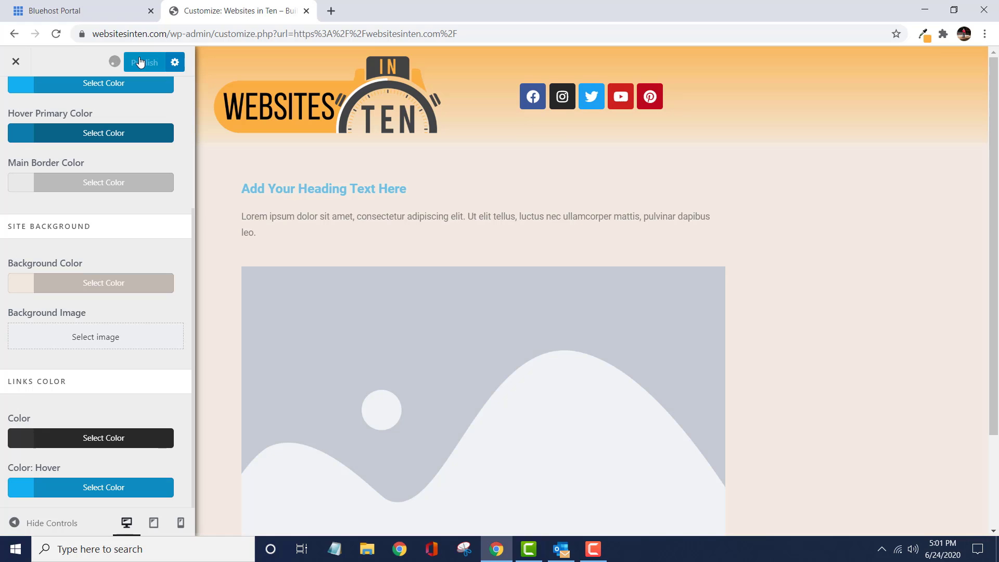
pyautogui.click(17, 63)
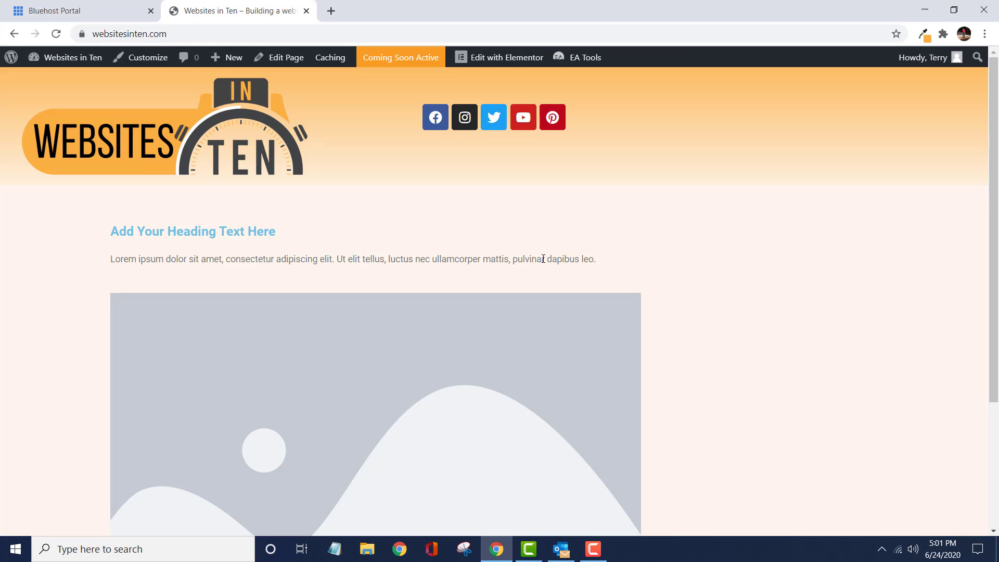
# - Open the Home page in Elementor and delete the section holding the placeholder heading, text and image
pyautogui.moveTo(495, 58)
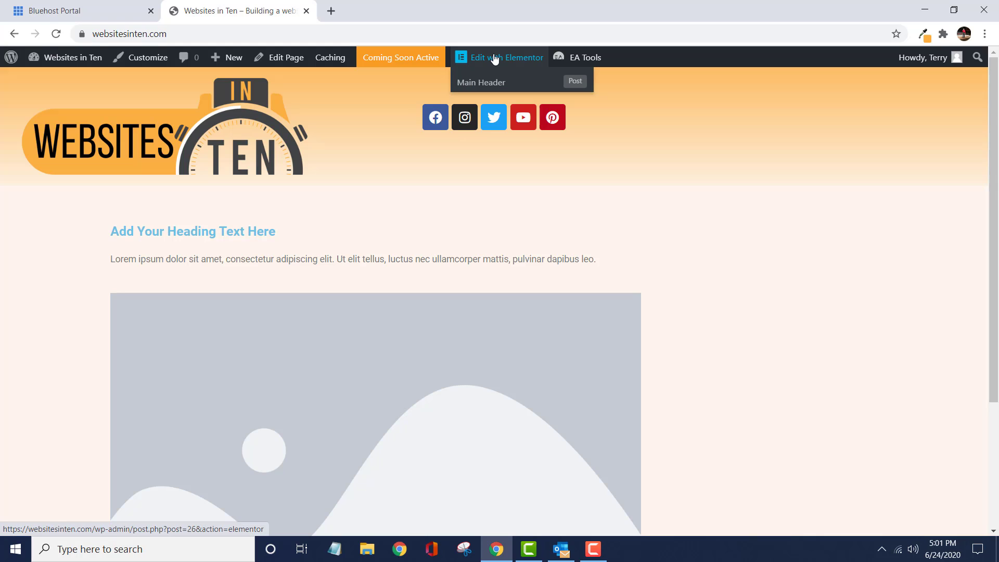
pyautogui.click(495, 59)
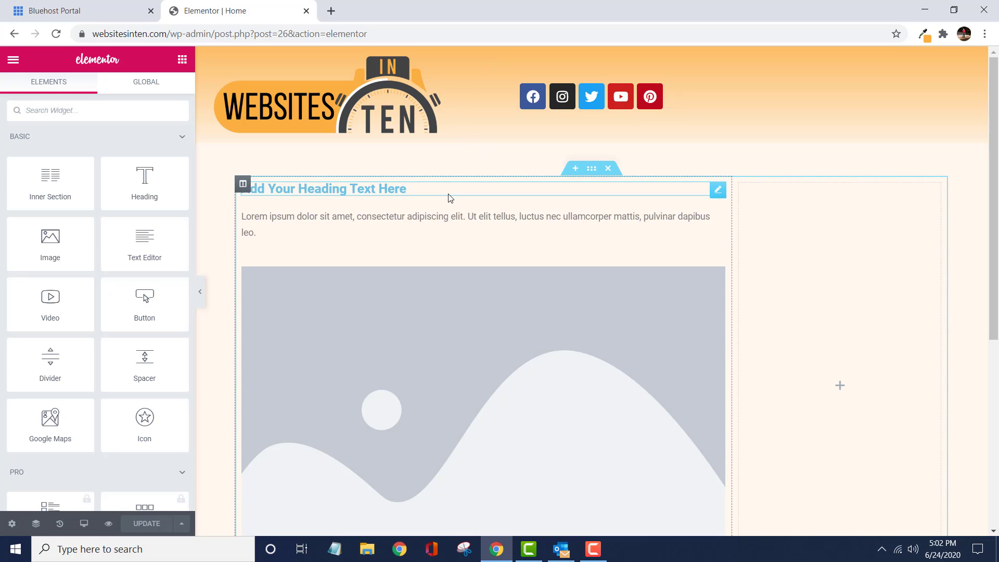
pyautogui.click(608, 169)
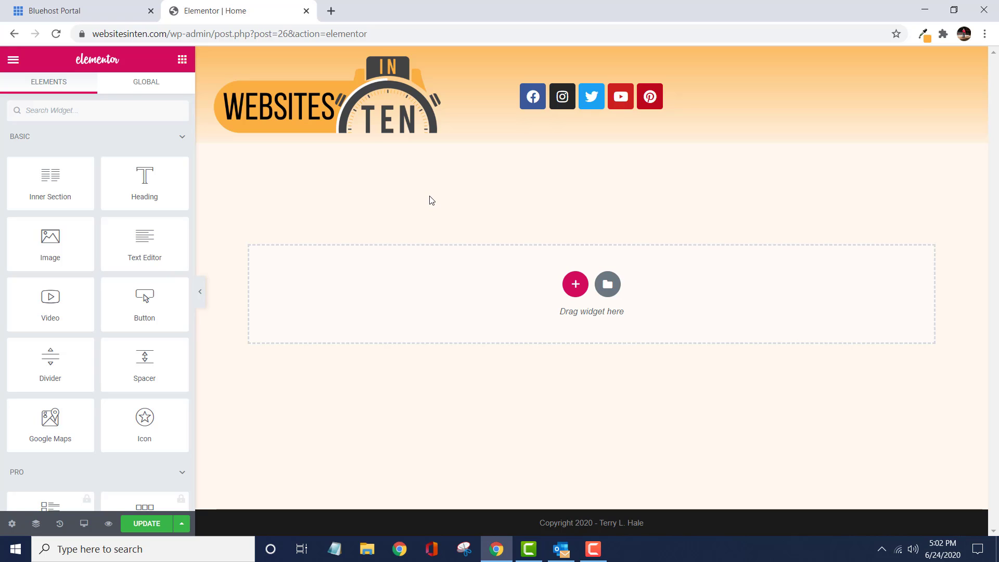
# - Add a single-column section to the page and place a Heading widget in it
pyautogui.click(575, 286)
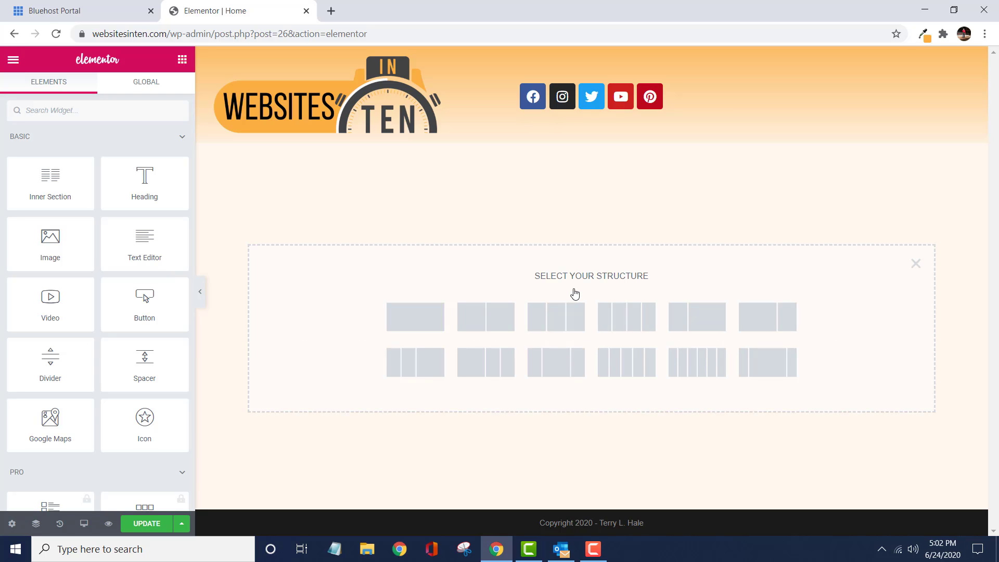
pyautogui.click(408, 319)
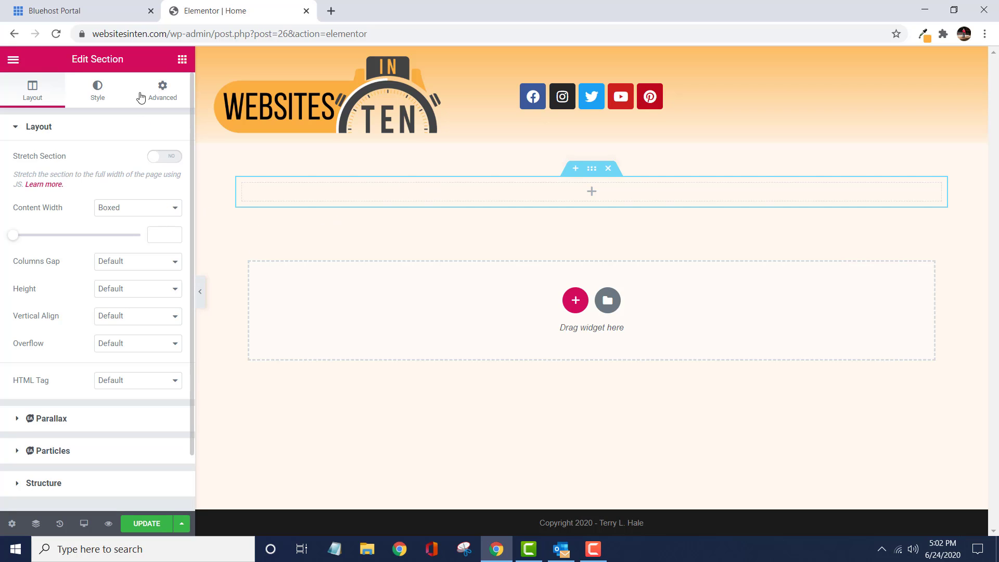
pyautogui.click(182, 59)
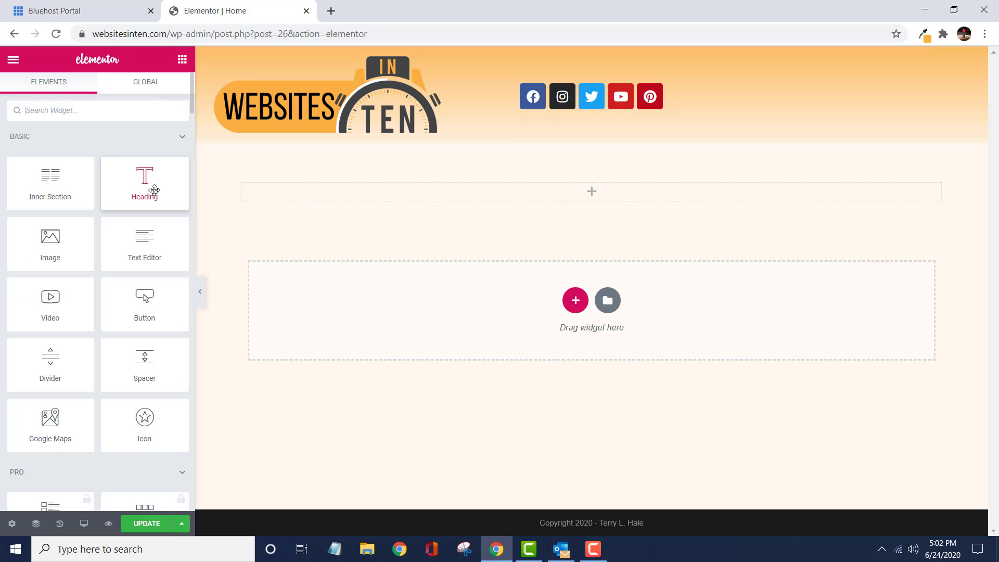
pyautogui.moveTo(154, 190); pyautogui.dragTo(424, 195)
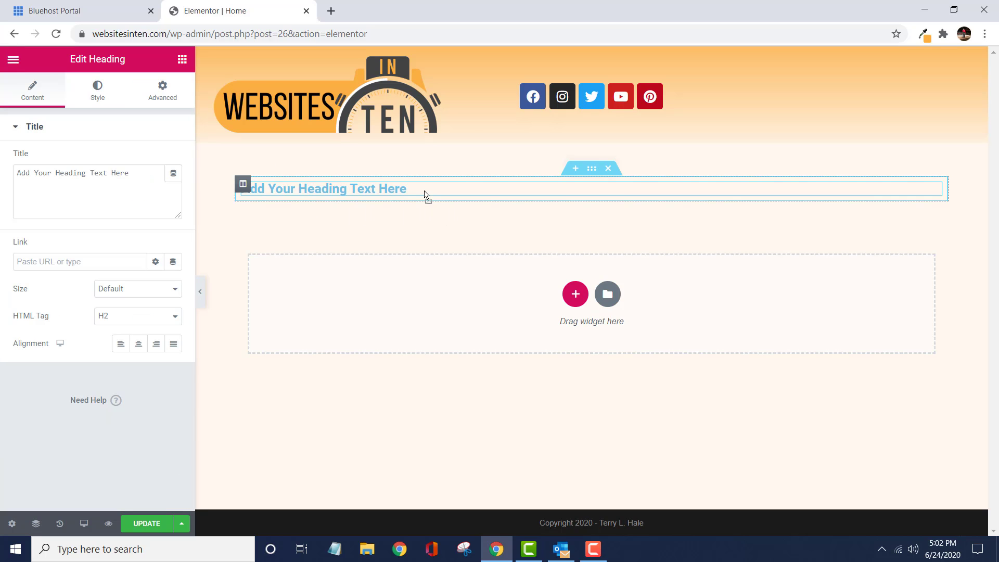
# - Set the heading's title to "Building a website ten minutes at a time." including the quotation marks, and center it
pyautogui.click(138, 176)
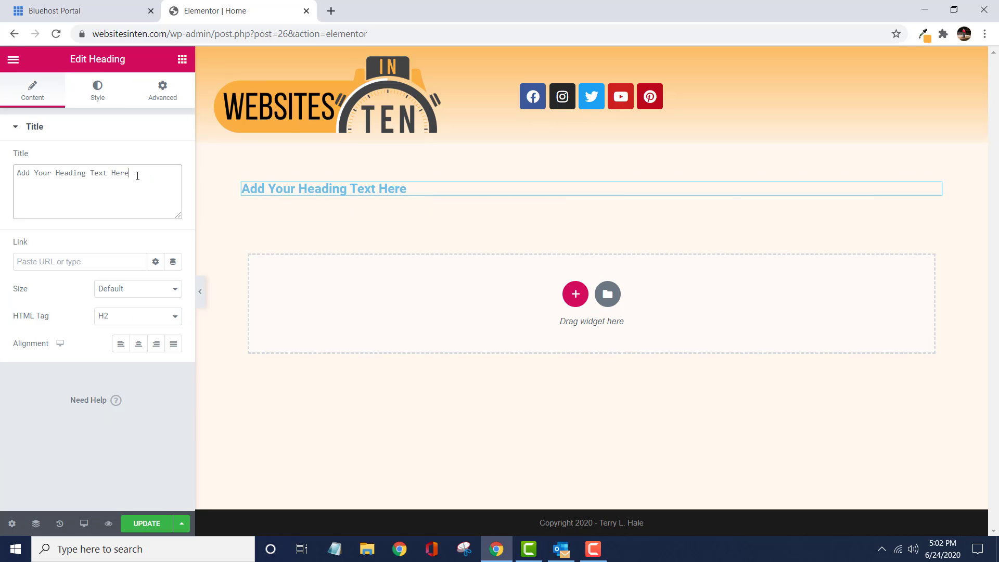
pyautogui.moveTo(137, 176); pyautogui.dragTo(3, 179)
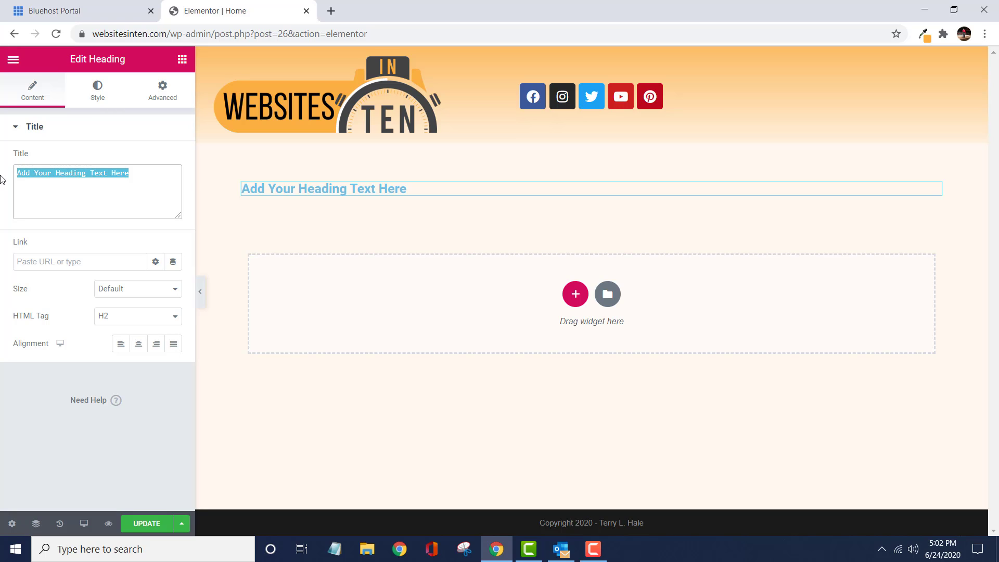
pyautogui.write('Buildi')
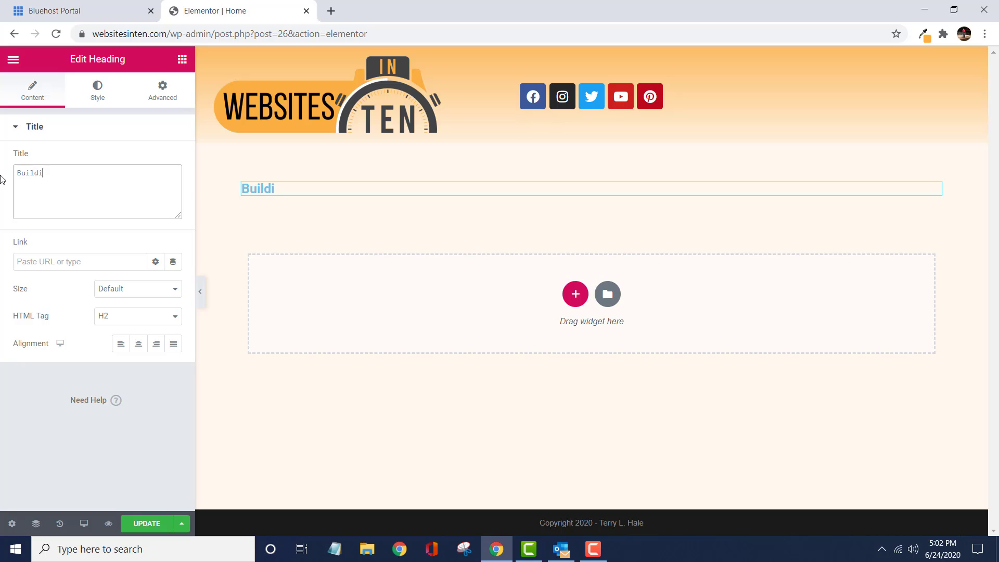
pyautogui.write('ng a We')
pyautogui.press('BackSpace')
pyautogui.press('BackSpace')
pyautogui.write('we')
pyautogui.press('BackSpace')
pyautogui.write('ebsite')
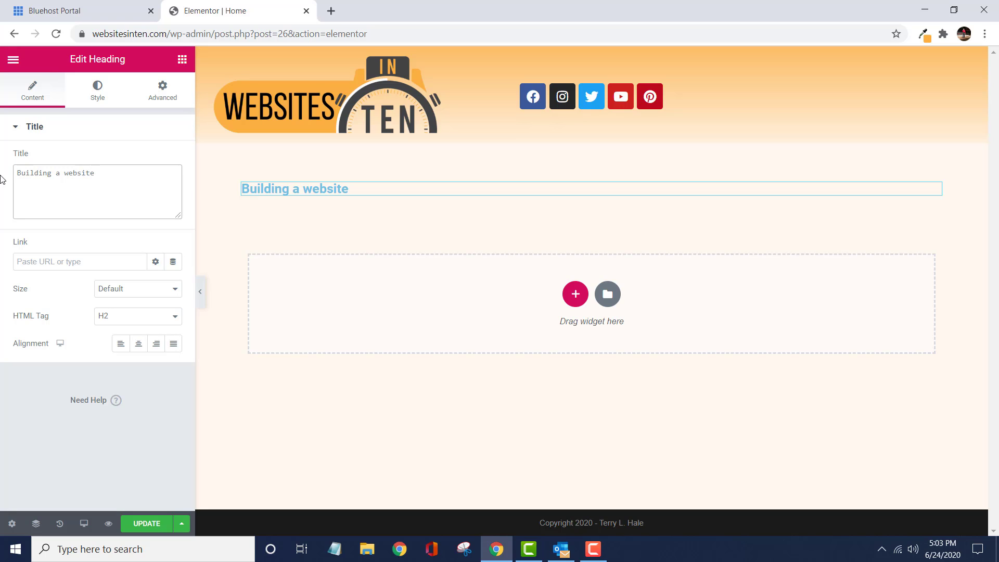
pyautogui.write(' ten minutes')
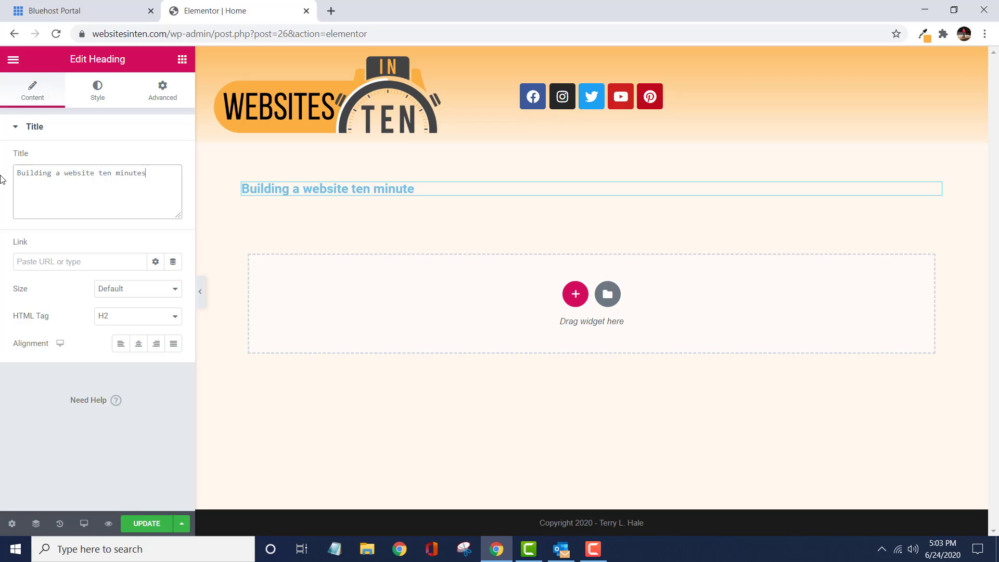
pyautogui.write(' at a time')
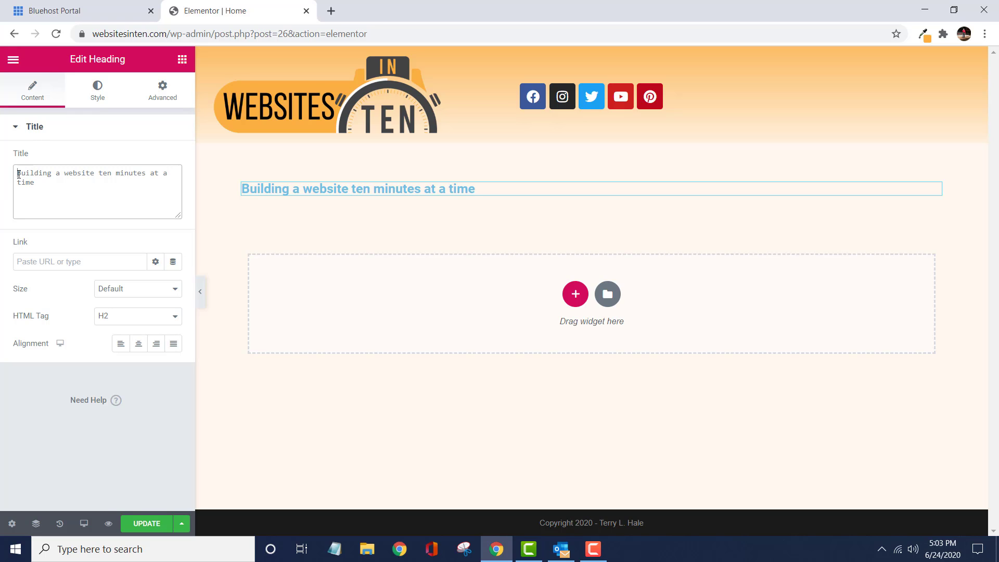
pyautogui.click(19, 174)
pyautogui.write('"')
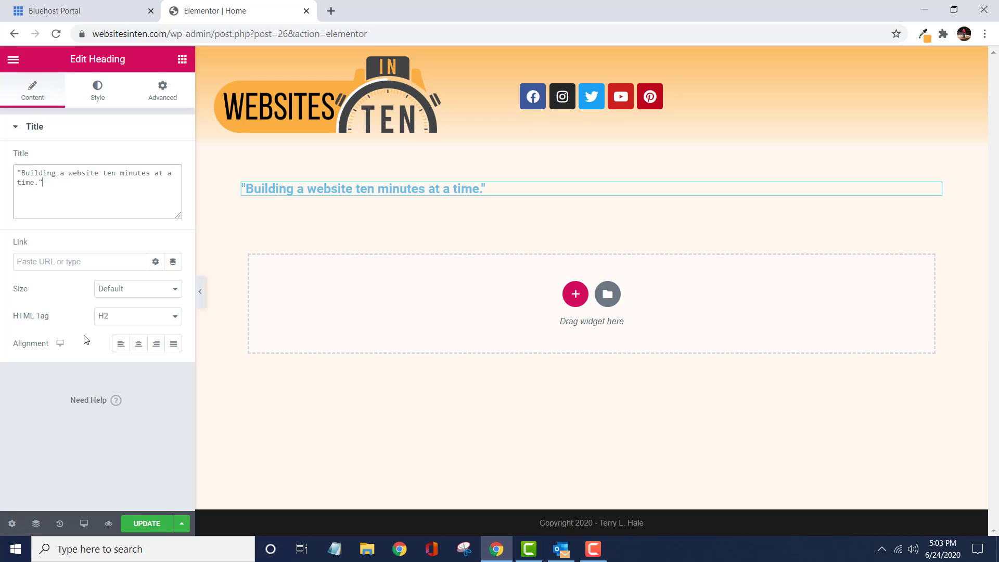
pyautogui.click(140, 346)
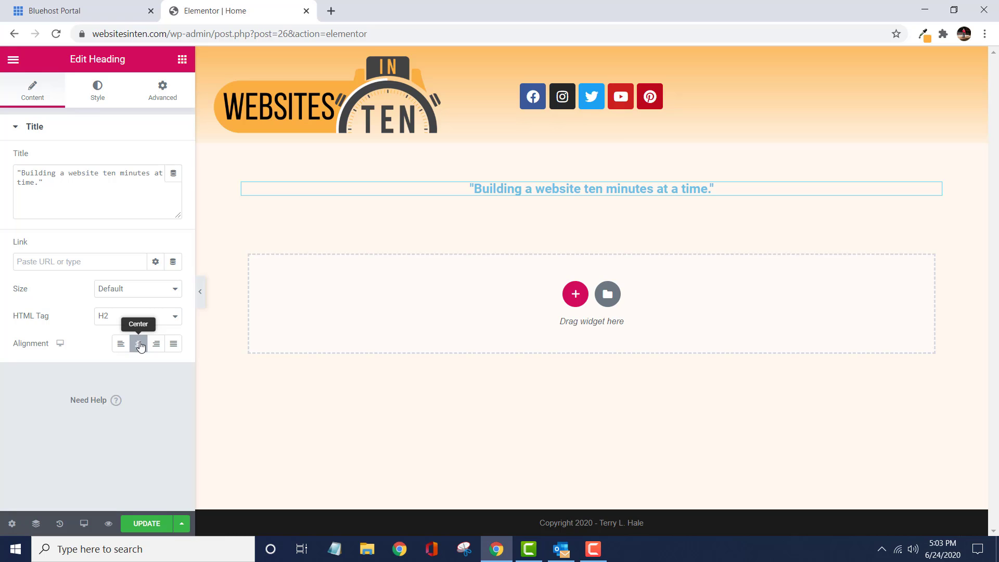
# - Sample the dark gray of the logo's stopwatch with the Eye Dropper extension and copy its hex code, 414243
pyautogui.click(100, 98)
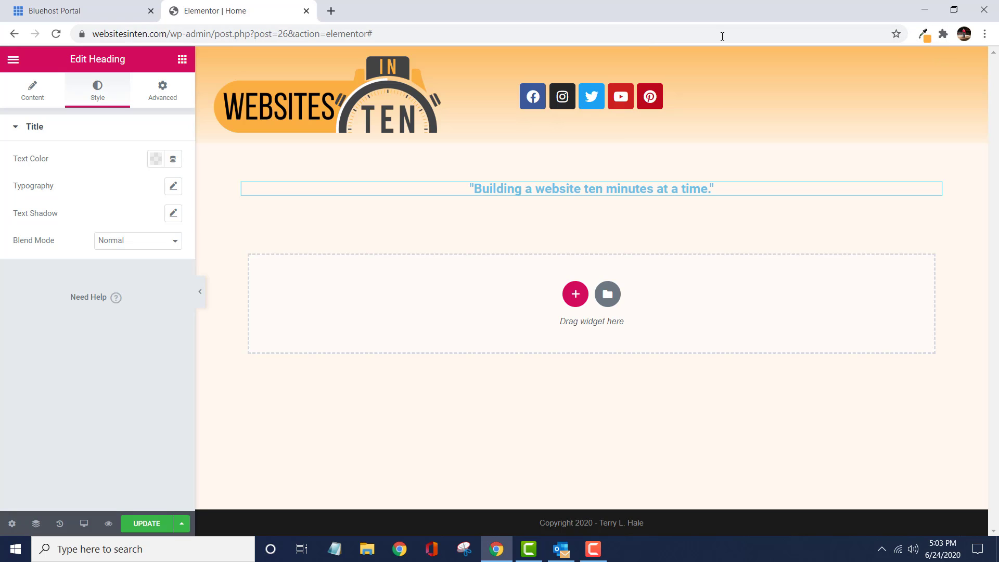
pyautogui.click(924, 34)
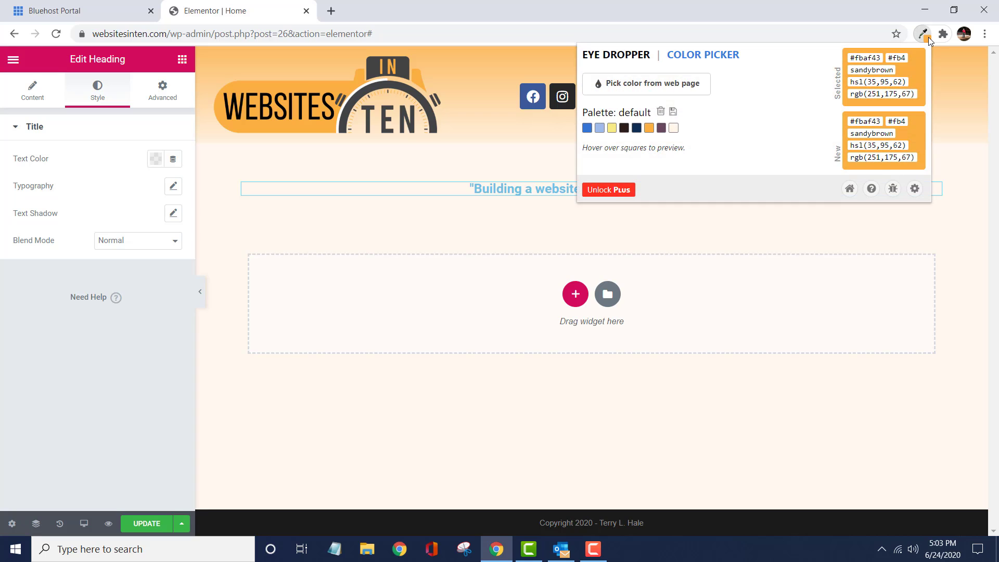
pyautogui.click(685, 85)
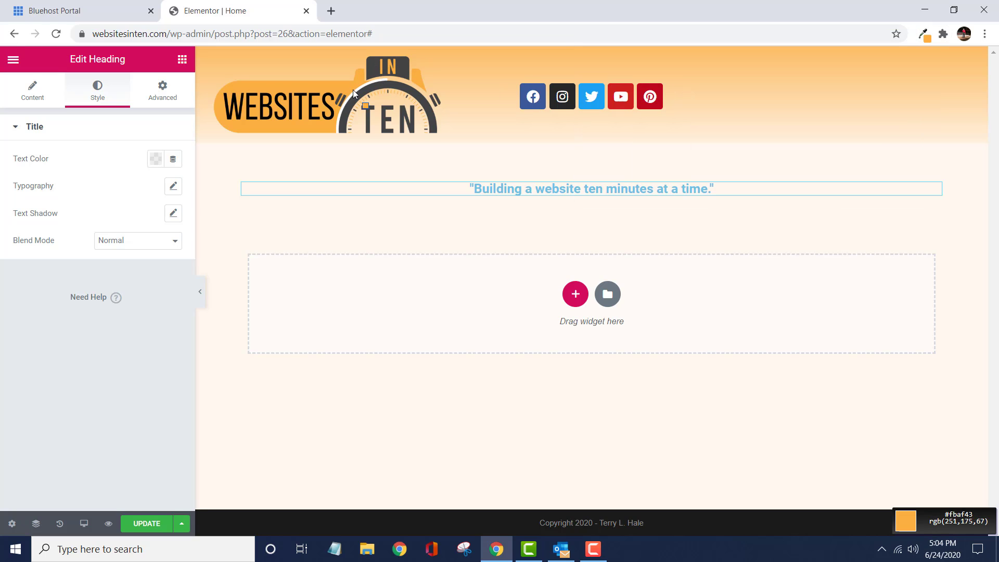
pyautogui.click(370, 113)
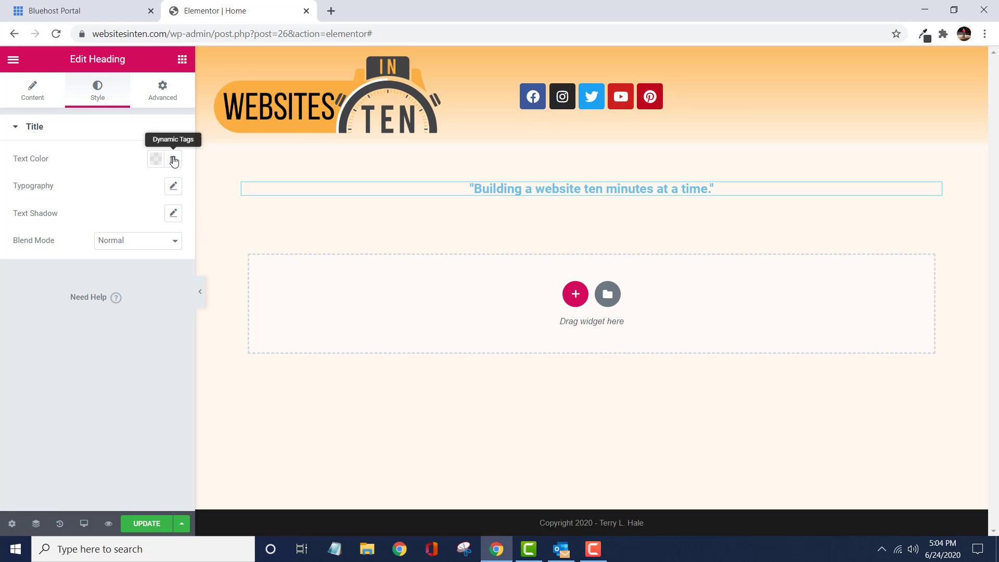
pyautogui.click(925, 35)
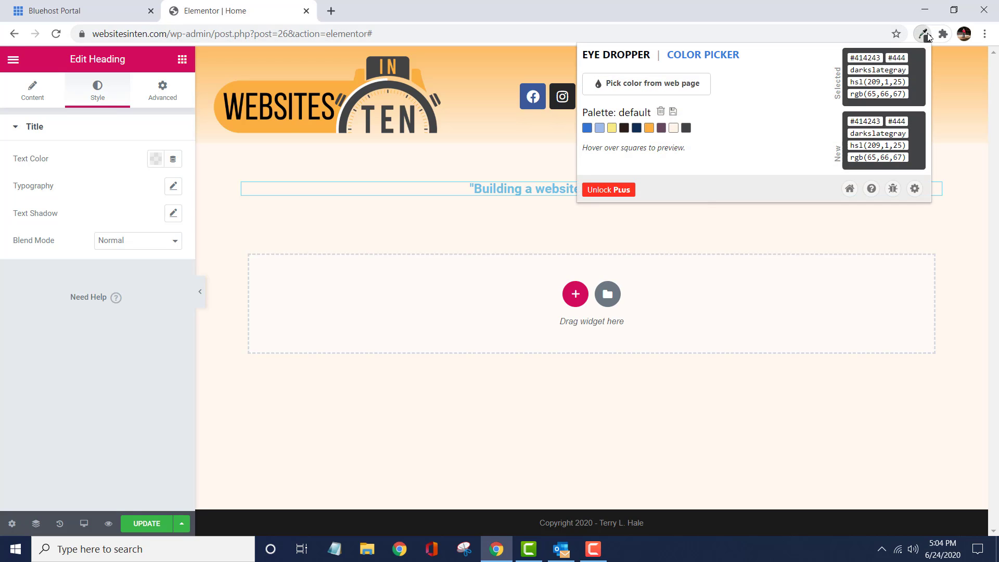
pyautogui.doubleClick(881, 57)
pyautogui.rightClick(865, 52)
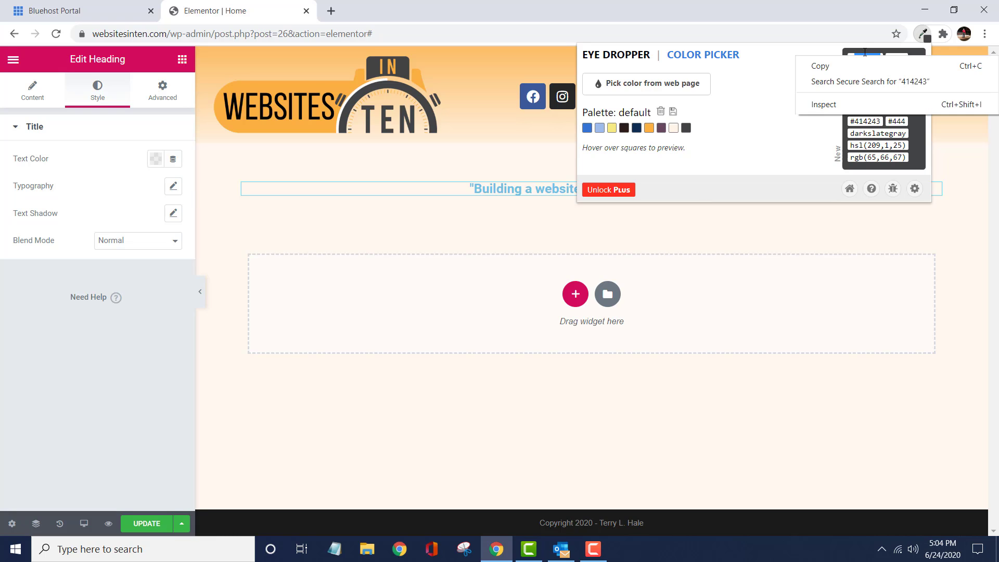
pyautogui.click(869, 68)
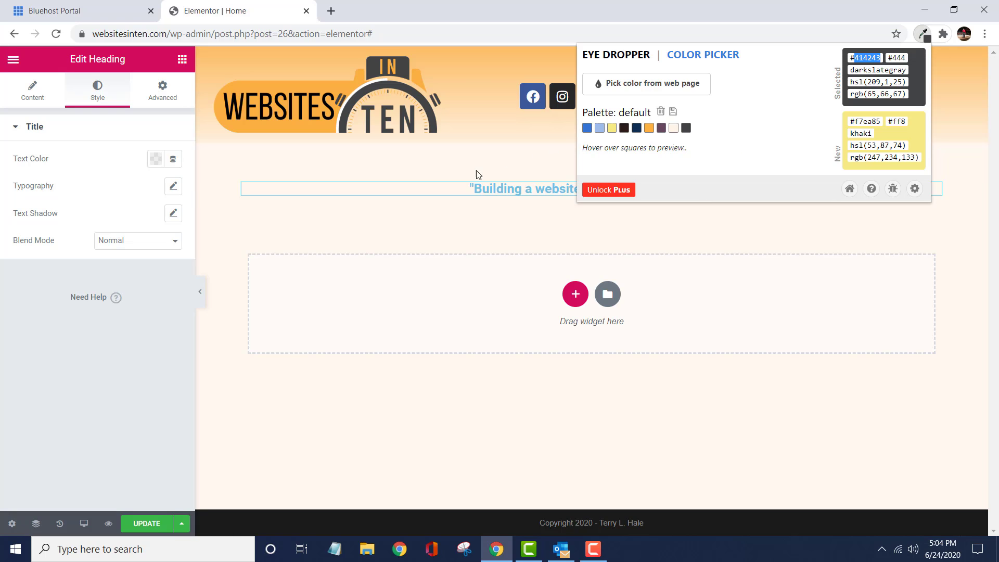
pyautogui.click(414, 228)
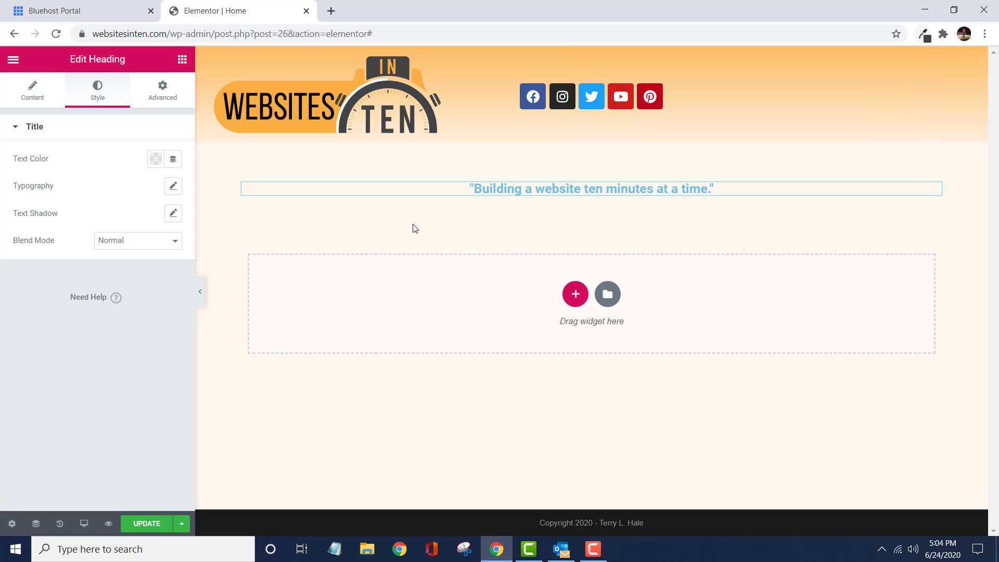
# - Set the heading's text color to the copied hex code, entered as #414243
pyautogui.click(160, 162)
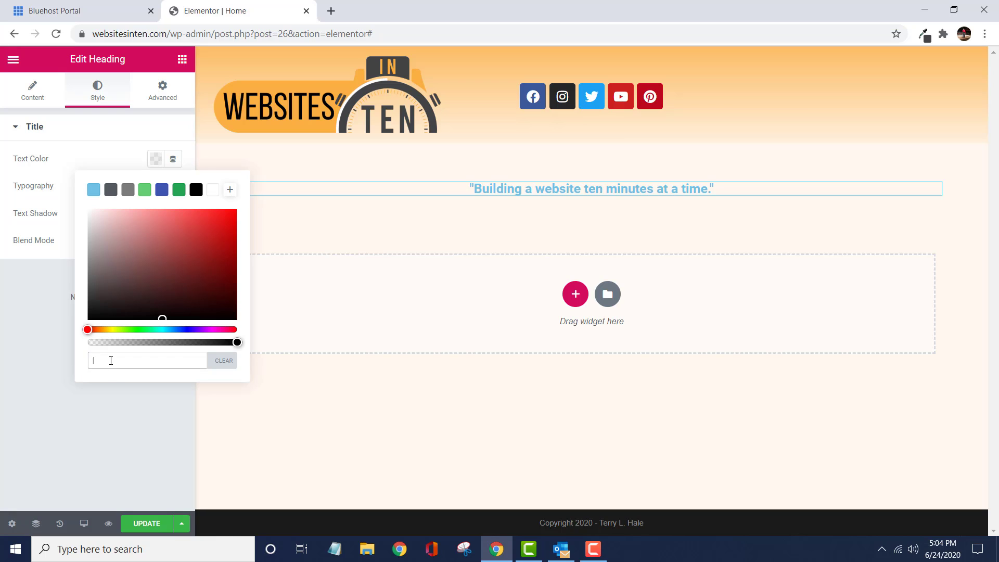
pyautogui.click(36, 311)
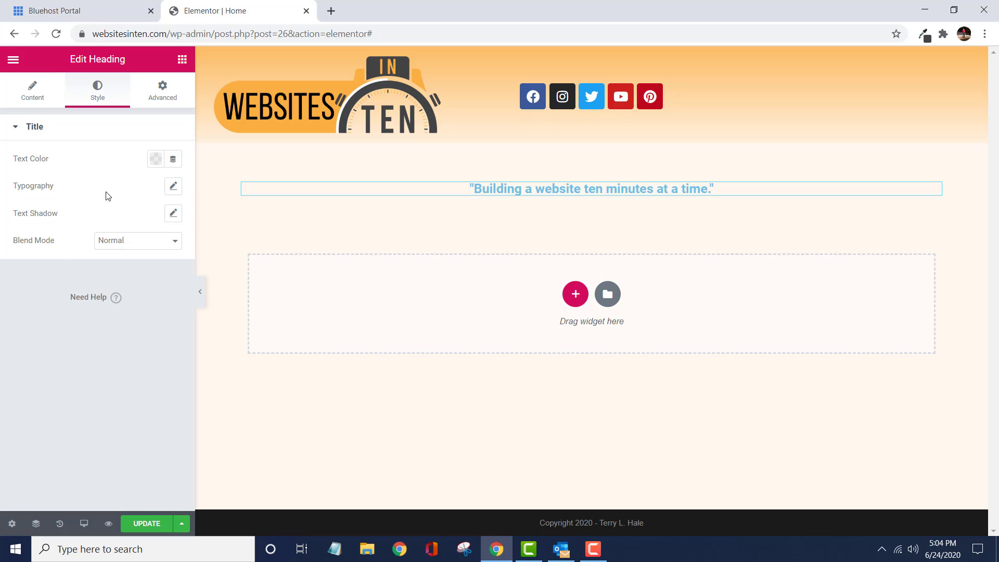
pyautogui.click(156, 159)
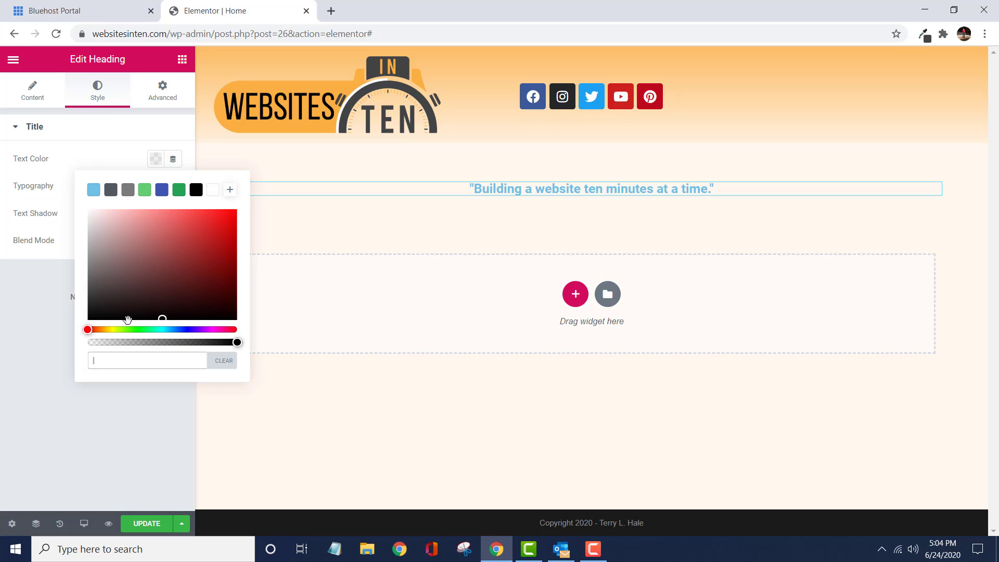
pyautogui.rightClick(129, 364)
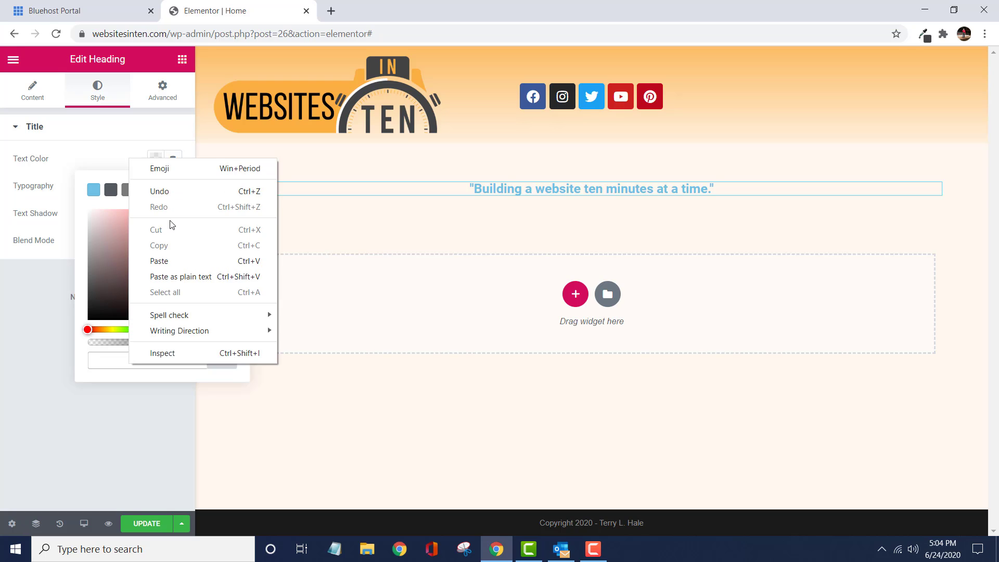
pyautogui.click(162, 261)
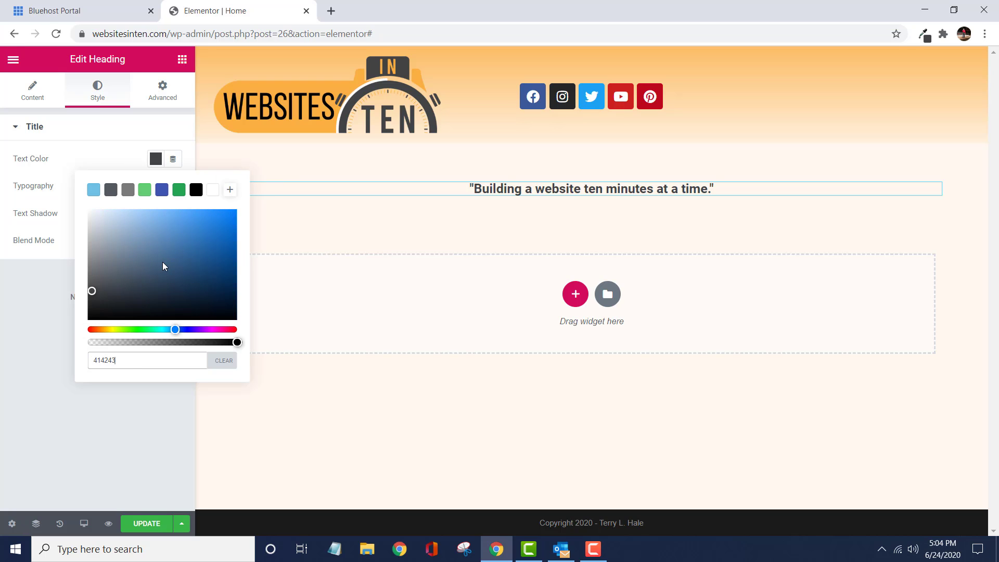
pyautogui.click(93, 361)
pyautogui.write('#')
pyautogui.click(136, 410)
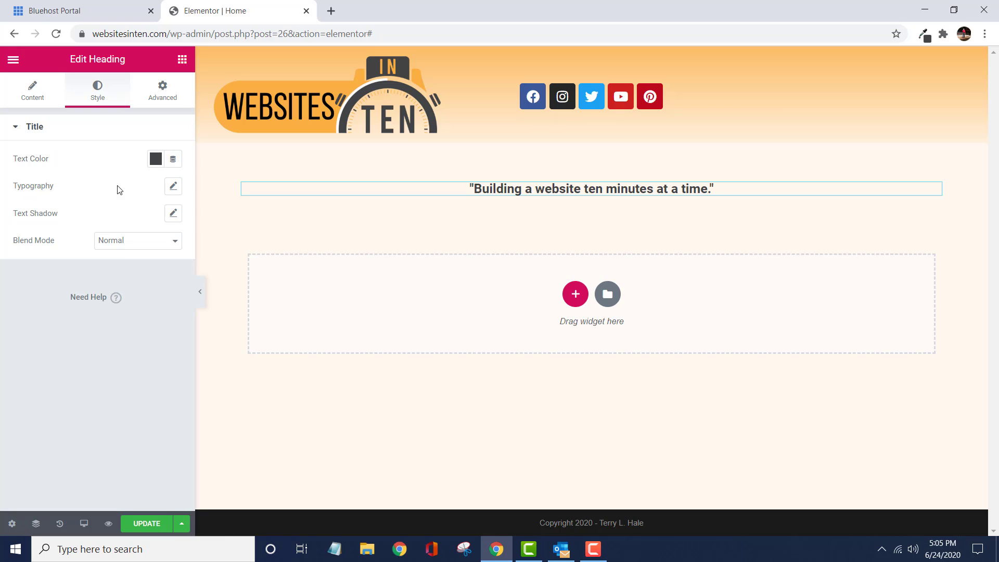
# - Set the heading's typography size to 24 px
pyautogui.click(174, 187)
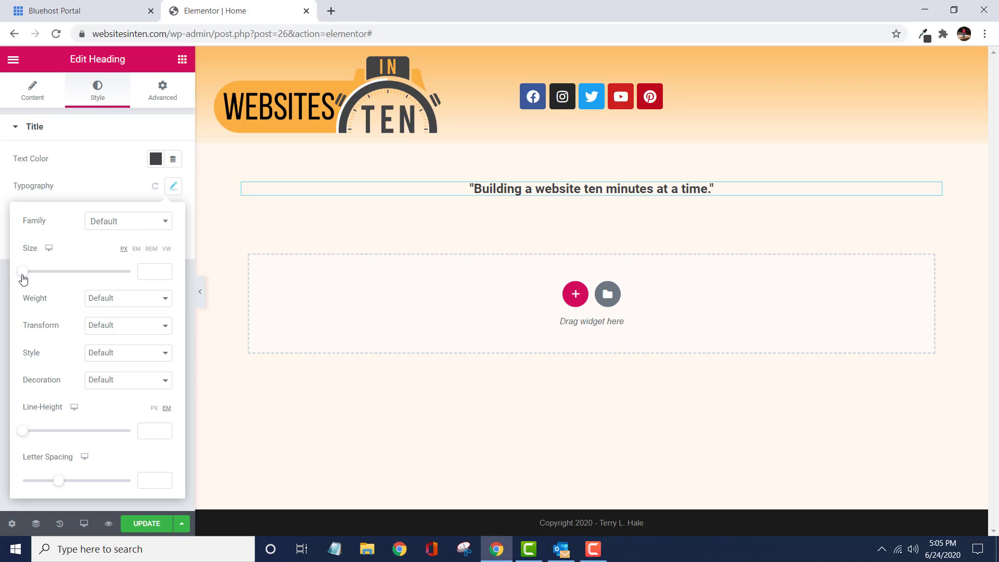
pyautogui.moveTo(23, 280); pyautogui.dragTo(34, 281)
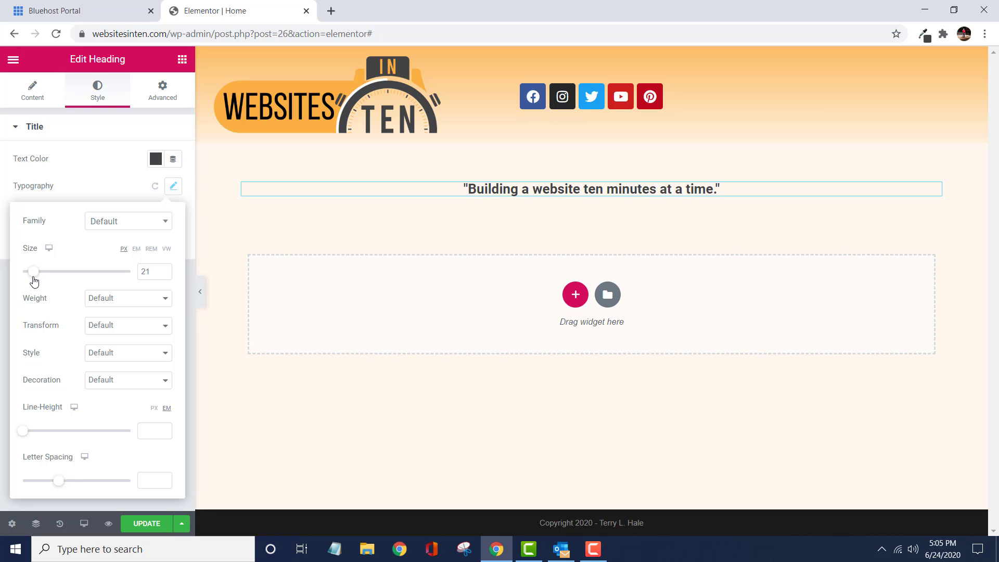
pyautogui.click(154, 272)
pyautogui.press('Down')
pyautogui.press('Up')
pyautogui.press('Up')
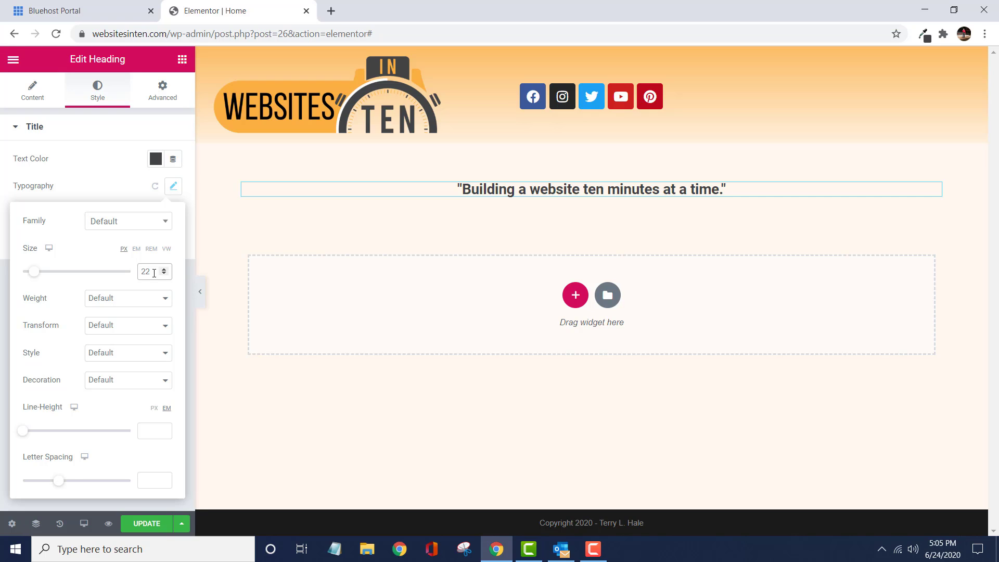
pyautogui.press('Up')
pyautogui.press('Up')
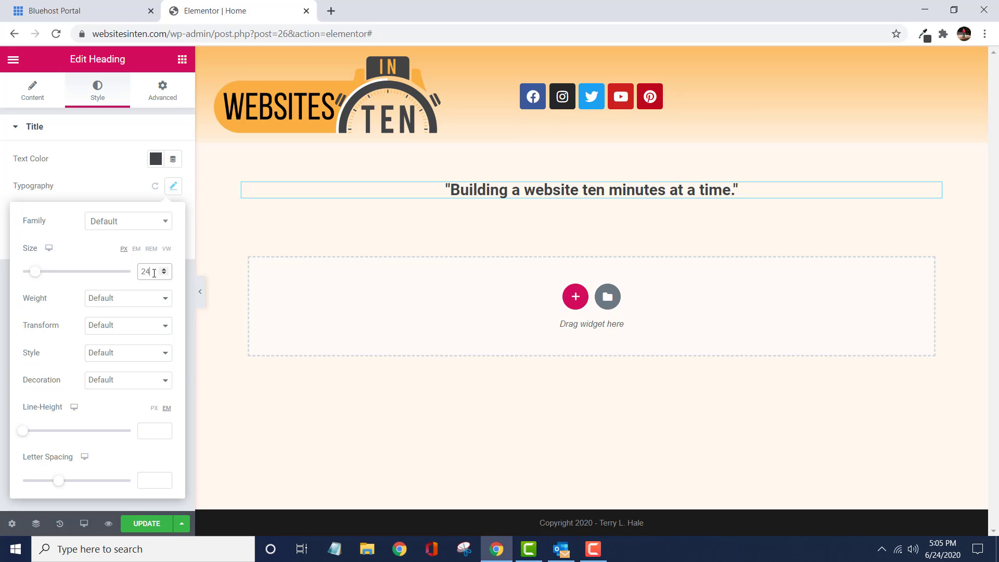
# - Try a font weight of 800 on the heading, and return the weight to Default
pyautogui.click(136, 304)
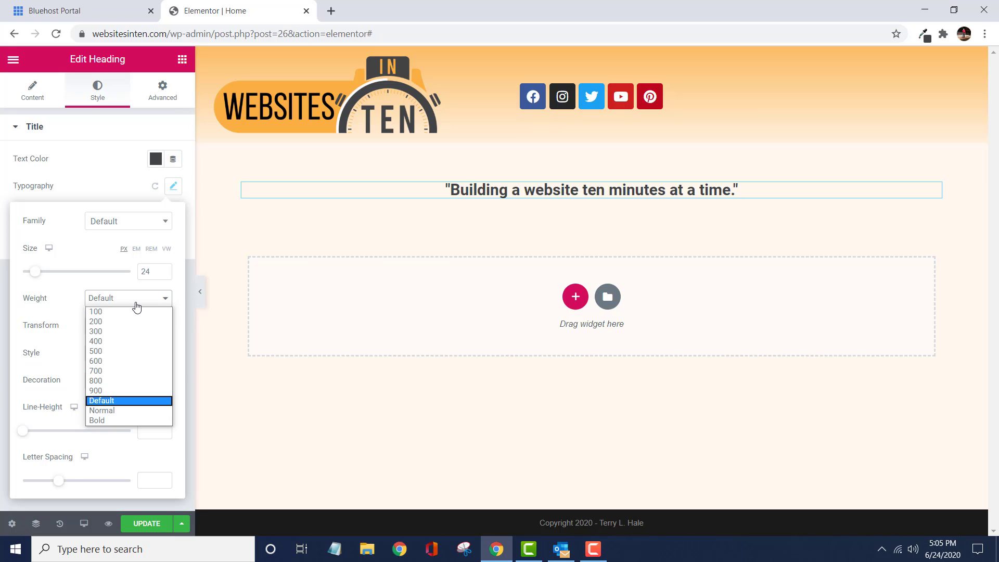
pyautogui.click(111, 380)
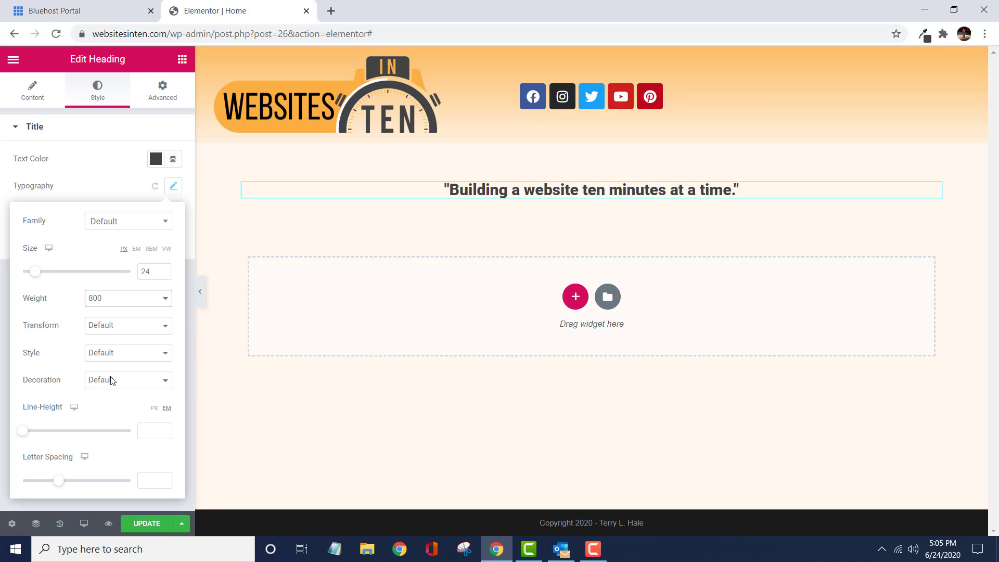
pyautogui.click(129, 301)
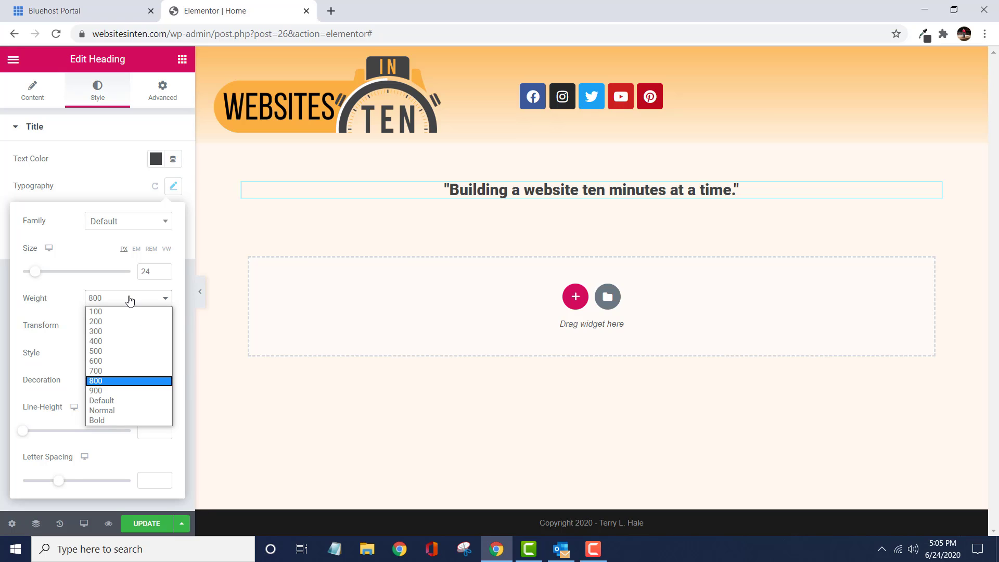
pyautogui.click(110, 402)
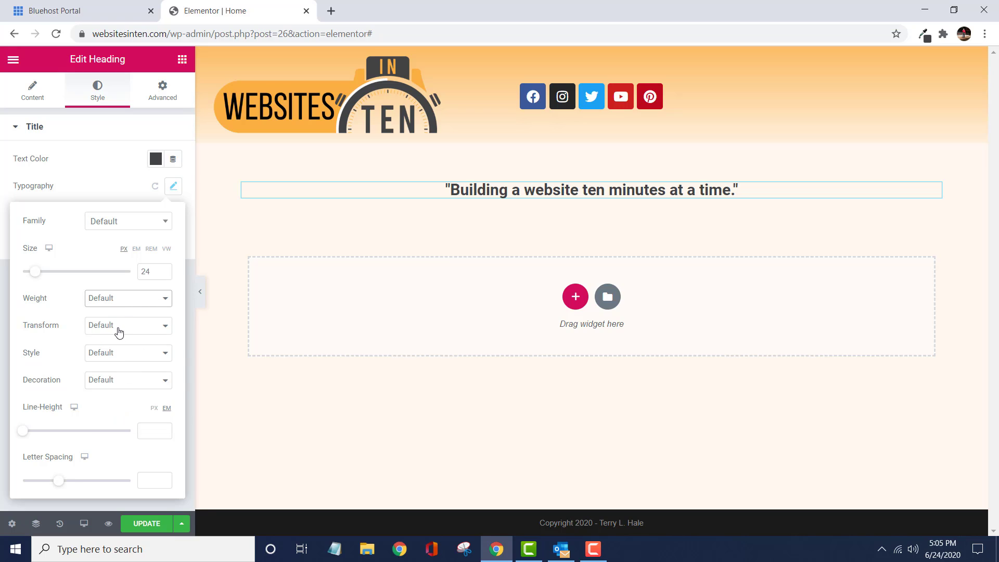
# - Set the heading's font style to Italic and leave its text decoration at Default
pyautogui.click(130, 357)
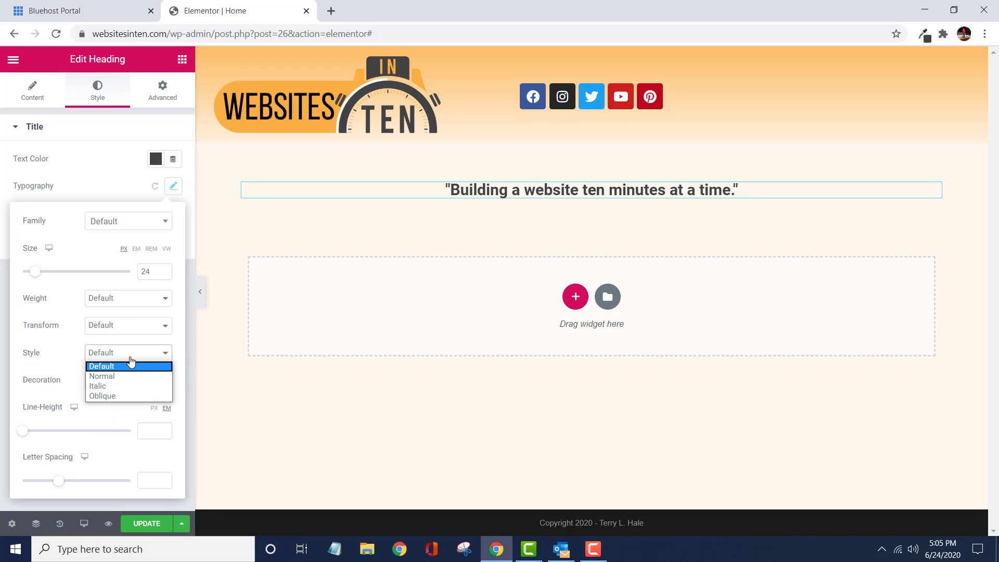
pyautogui.click(122, 387)
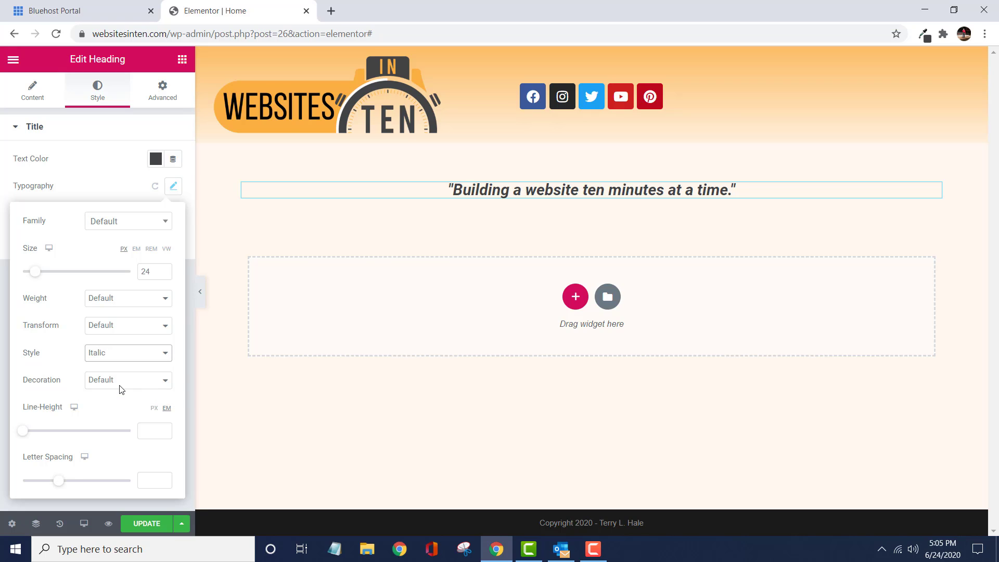
pyautogui.click(121, 383)
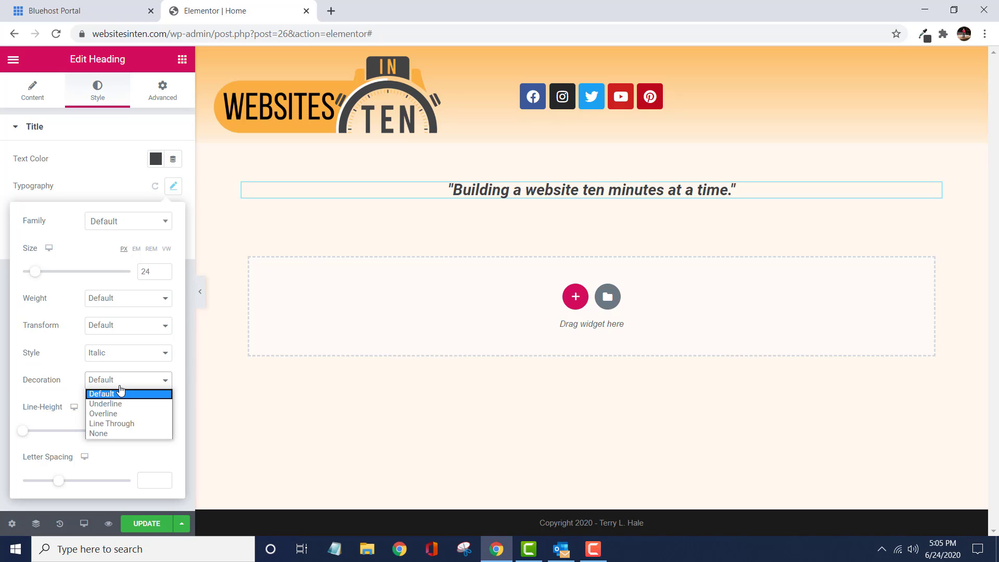
pyautogui.click(49, 392)
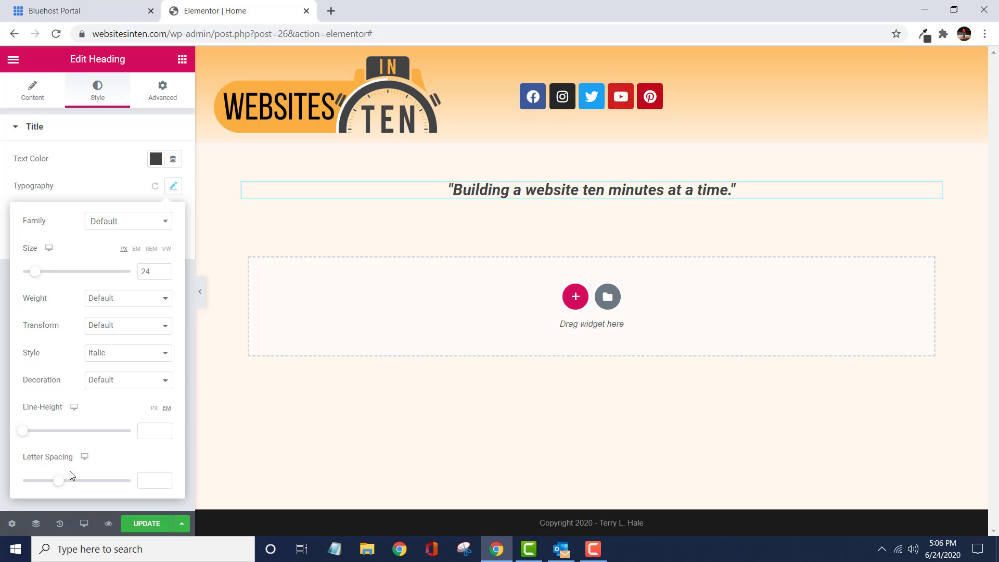
# - Try adjusting the letter spacing of the tagline heading
pyautogui.click(144, 482)
pyautogui.click(60, 484)
pyautogui.moveTo(61, 488)
pyautogui.mouseDown()
pyautogui.moveTo(70, 489)
pyautogui.moveTo(61, 486)
pyautogui.mouseUp()
# - Open the advanced settings of the section containing the heading, dismissing the editing tip, and unlink its margin values
pyautogui.click(582, 178)
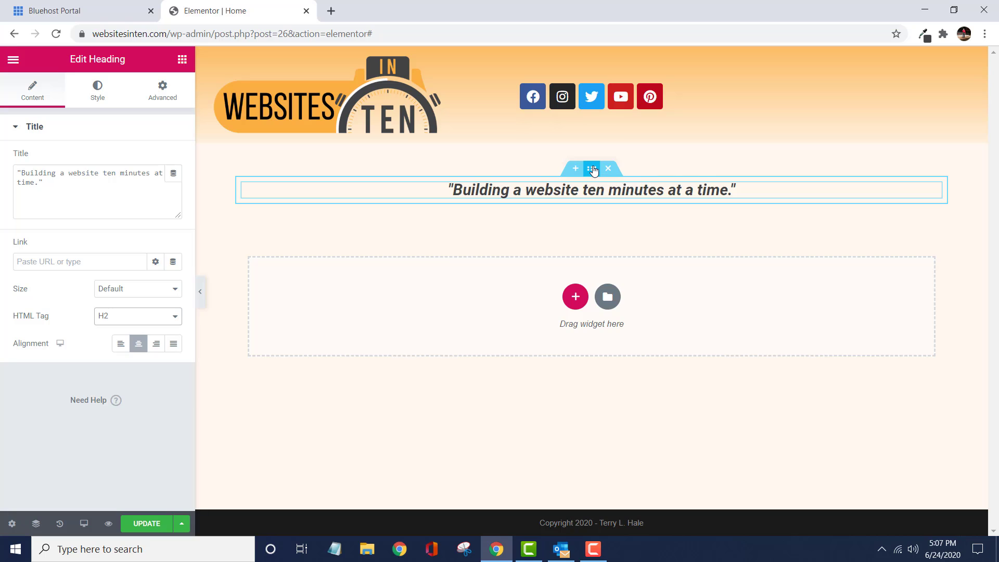
pyautogui.click(592, 169)
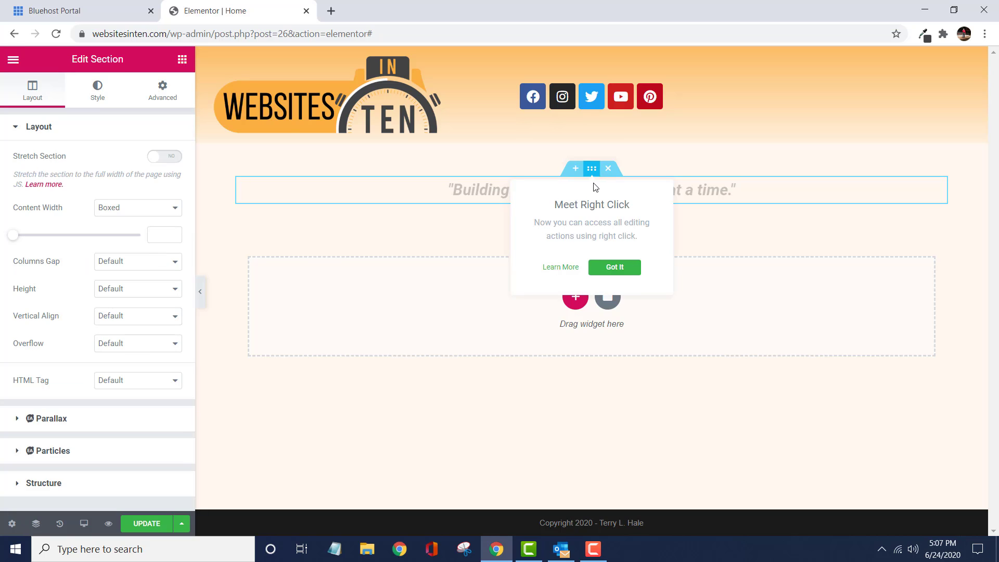
pyautogui.click(612, 268)
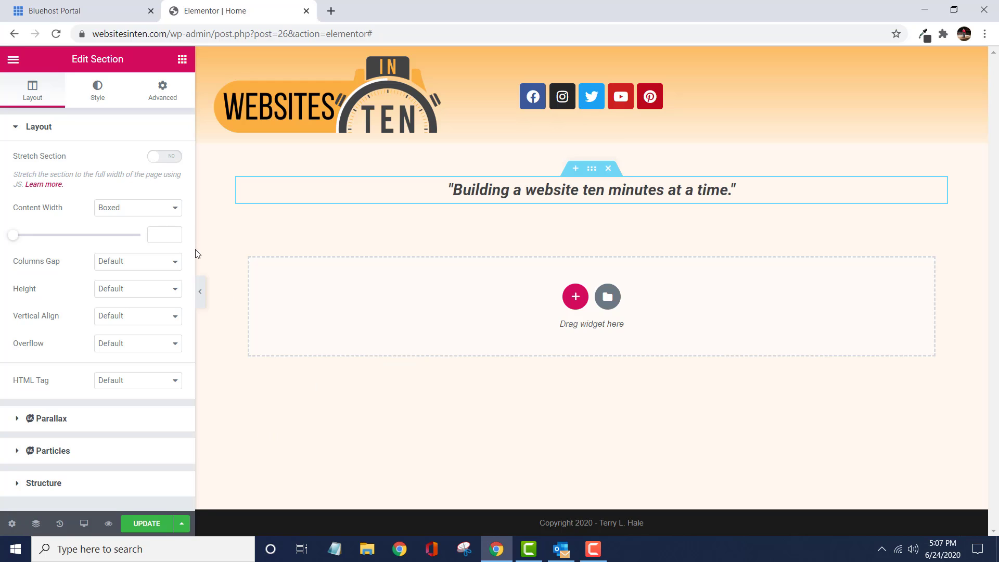
pyautogui.click(165, 96)
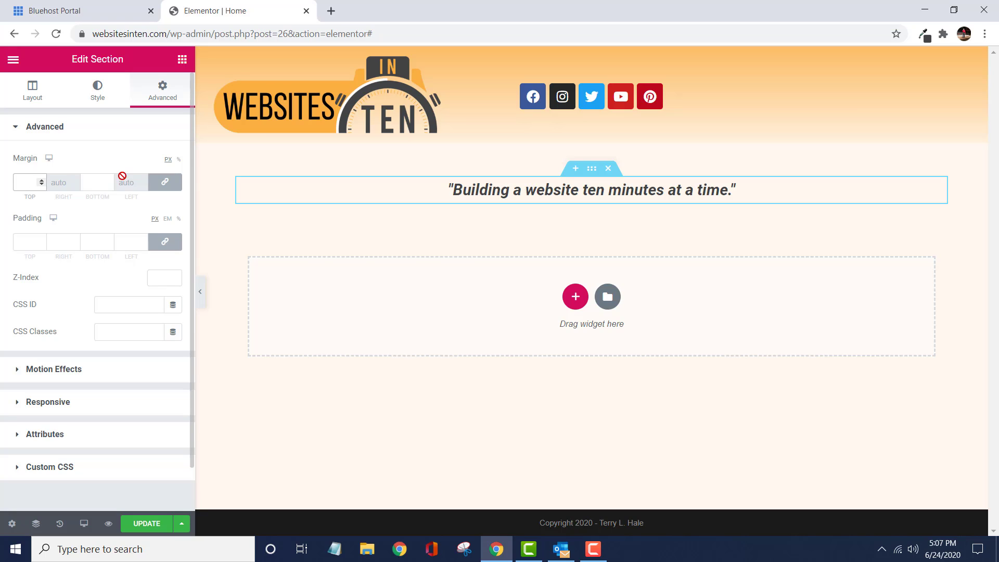
pyautogui.click(165, 183)
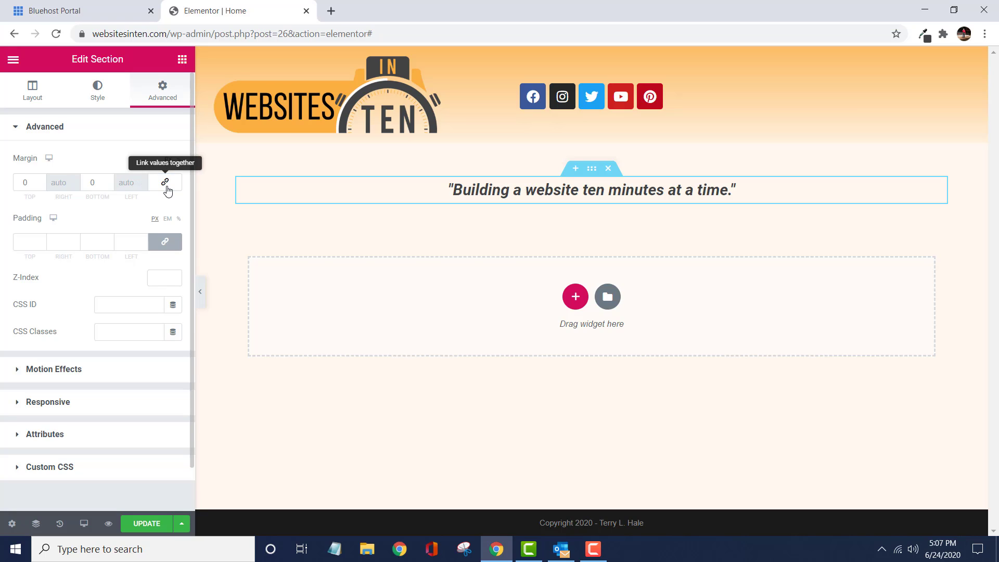
# - Set the section's top margin to -30 px to move the tagline closer to the header
pyautogui.click(30, 181)
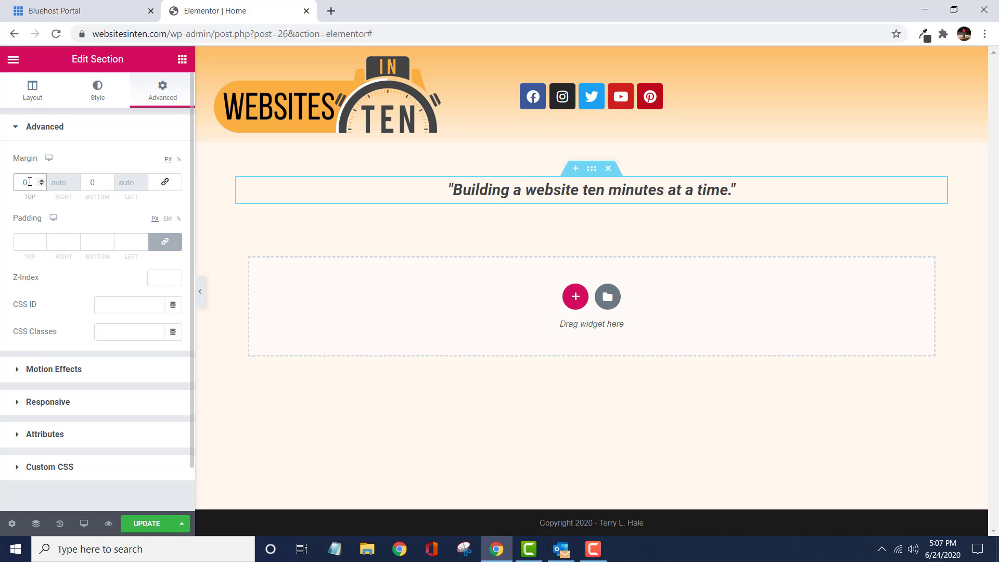
pyautogui.press('Down')
pyautogui.press('Down')
pyautogui.press('Down')
pyautogui.press('Down')
pyautogui.press('Down')
pyautogui.press('Down')
pyautogui.press('Down')
pyautogui.press('Down')
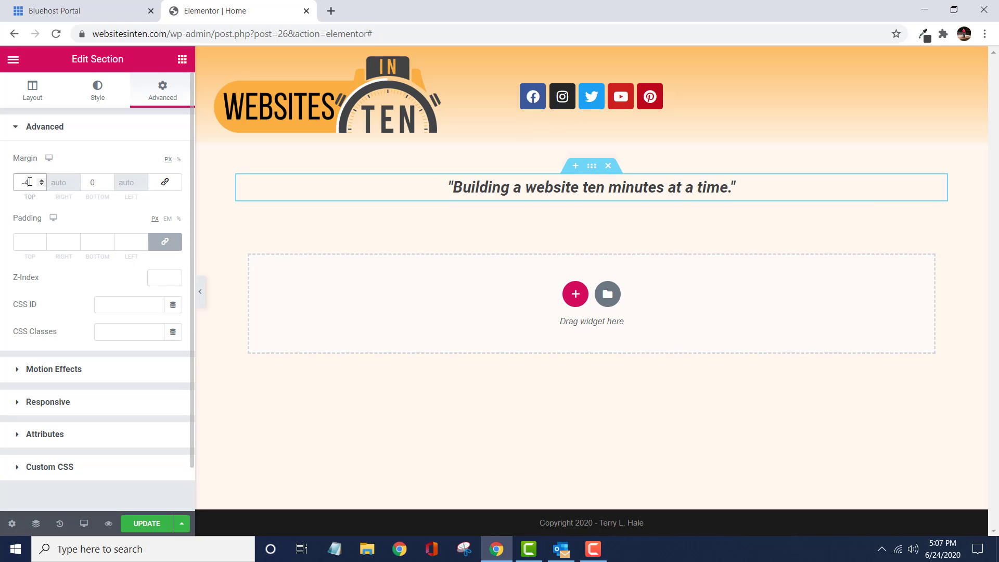
pyautogui.press('Down')
pyautogui.press('Down')
pyautogui.press('Down')
pyautogui.press('Down')
pyautogui.press('Down')
pyautogui.press('Down')
pyautogui.press('Down')
pyautogui.press('Down')
pyautogui.press('Down')
pyautogui.press('Down')
pyautogui.press('Down')
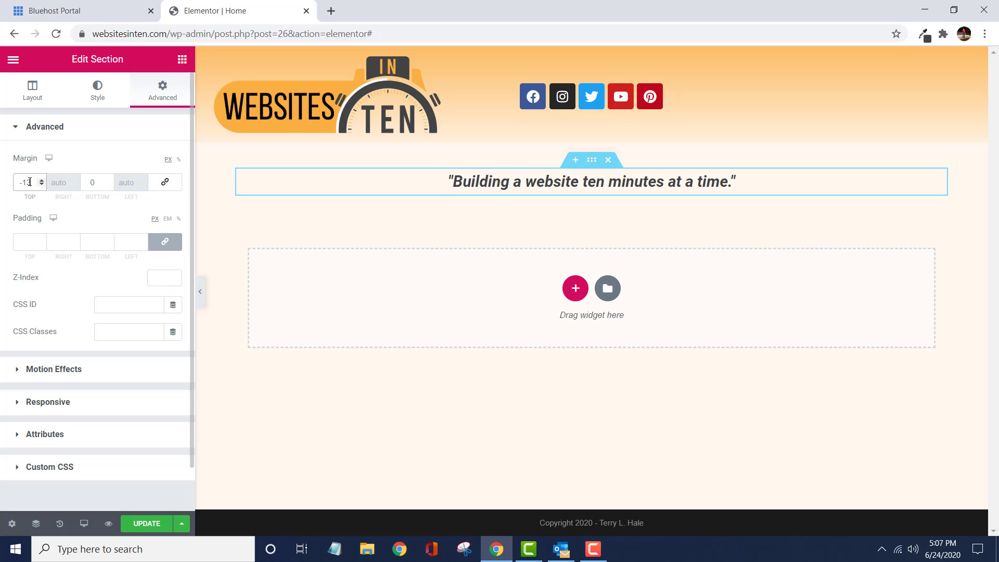
pyautogui.press('Down')
pyautogui.press('Down')
pyautogui.press('Down')
pyautogui.press('Down')
pyautogui.press('Down')
pyautogui.press('Down')
pyautogui.press('Down')
pyautogui.press('Down')
pyautogui.press('Down')
pyautogui.press('Down')
pyautogui.press('Down')
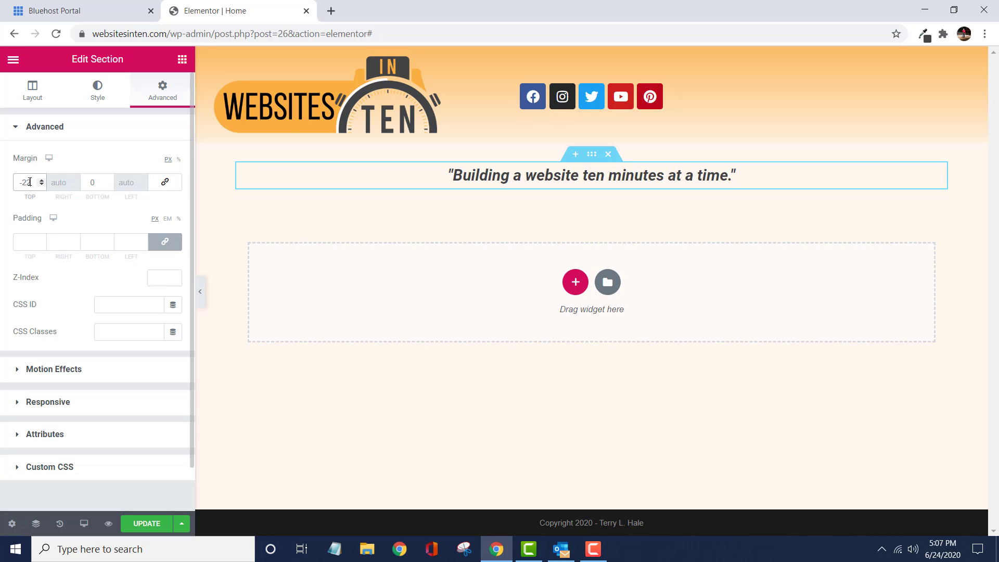
pyautogui.press('Down')
pyautogui.press('Down')
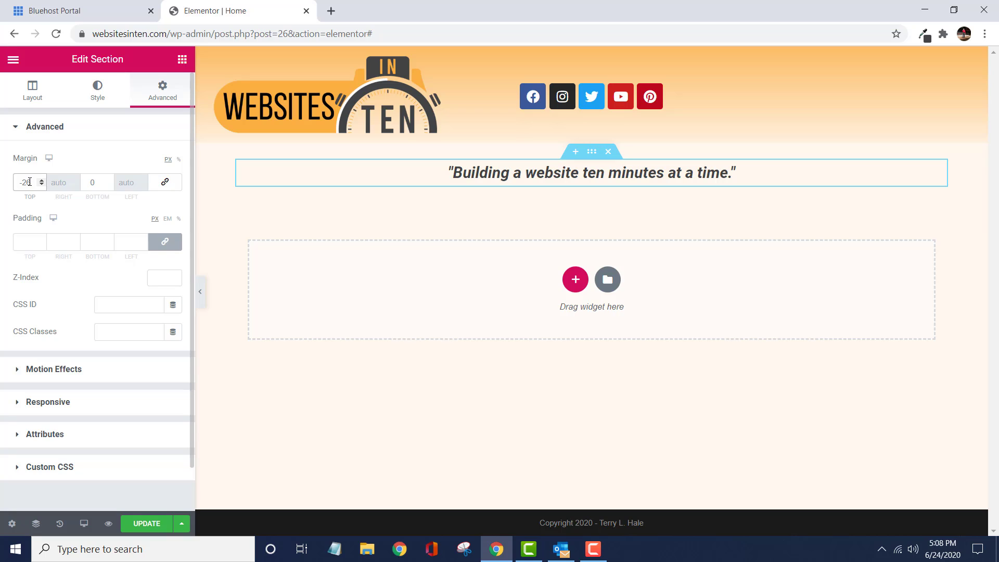
pyautogui.press('Down')
pyautogui.press('Down')
pyautogui.press('Down')
pyautogui.press('Down')
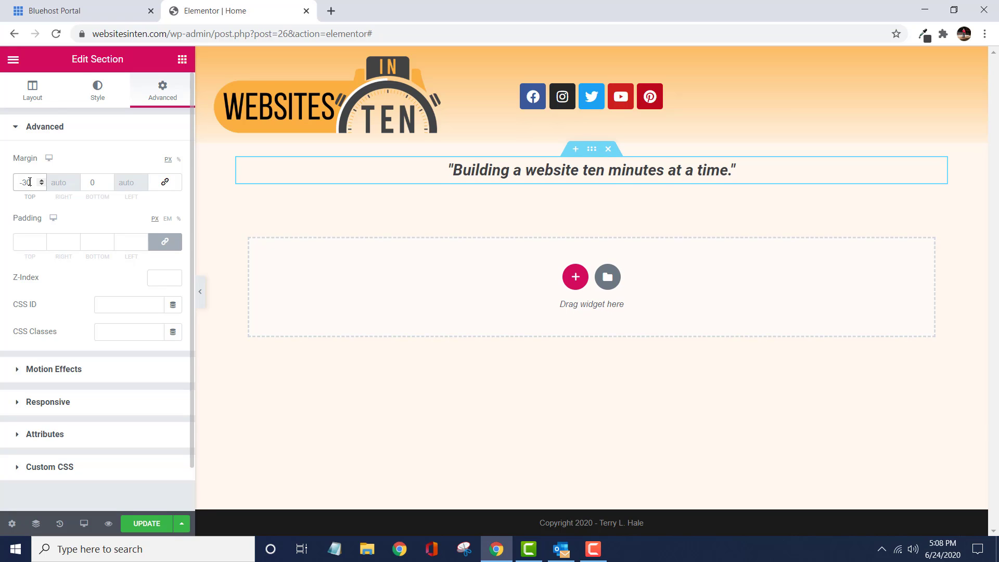